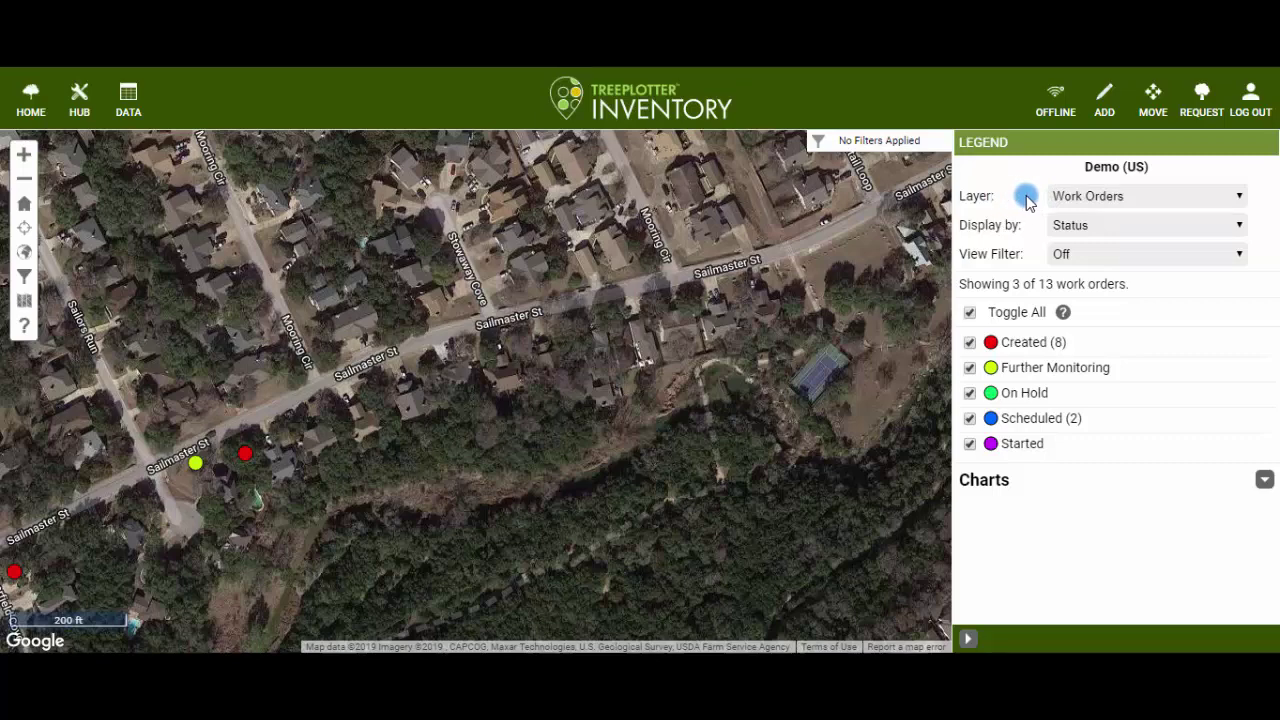
left_click(1103, 97)
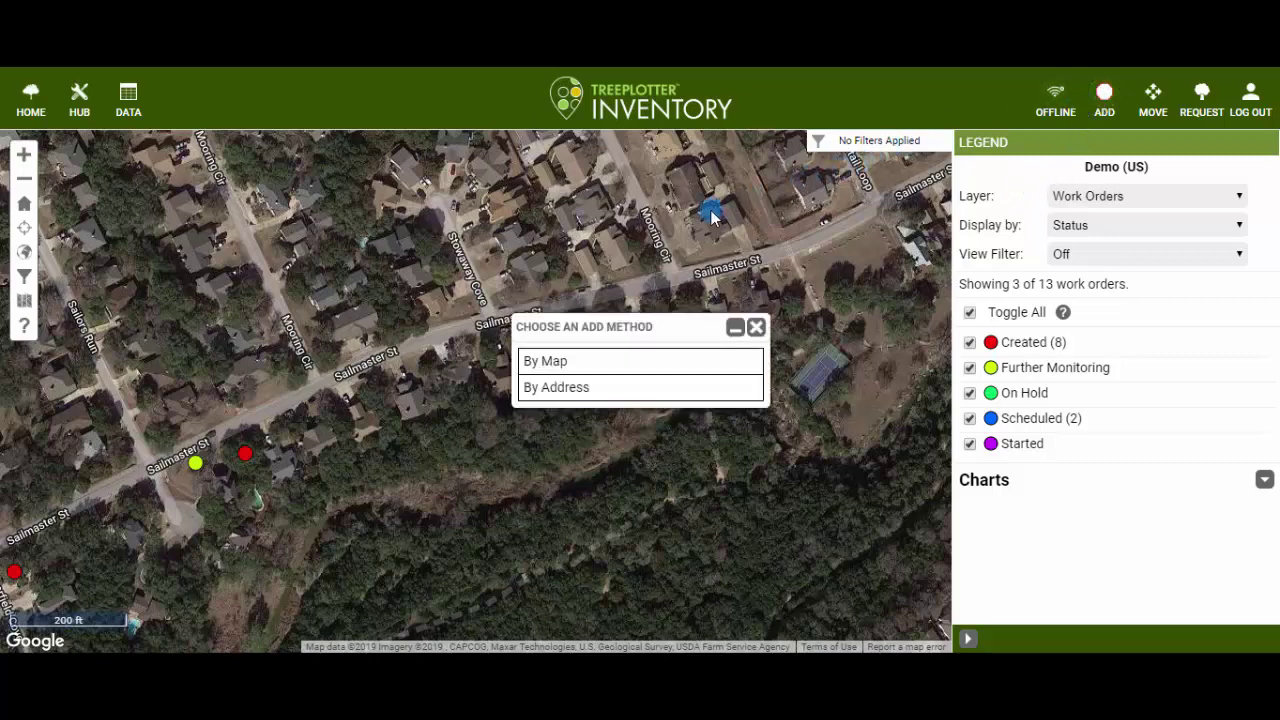
left_click(606, 361)
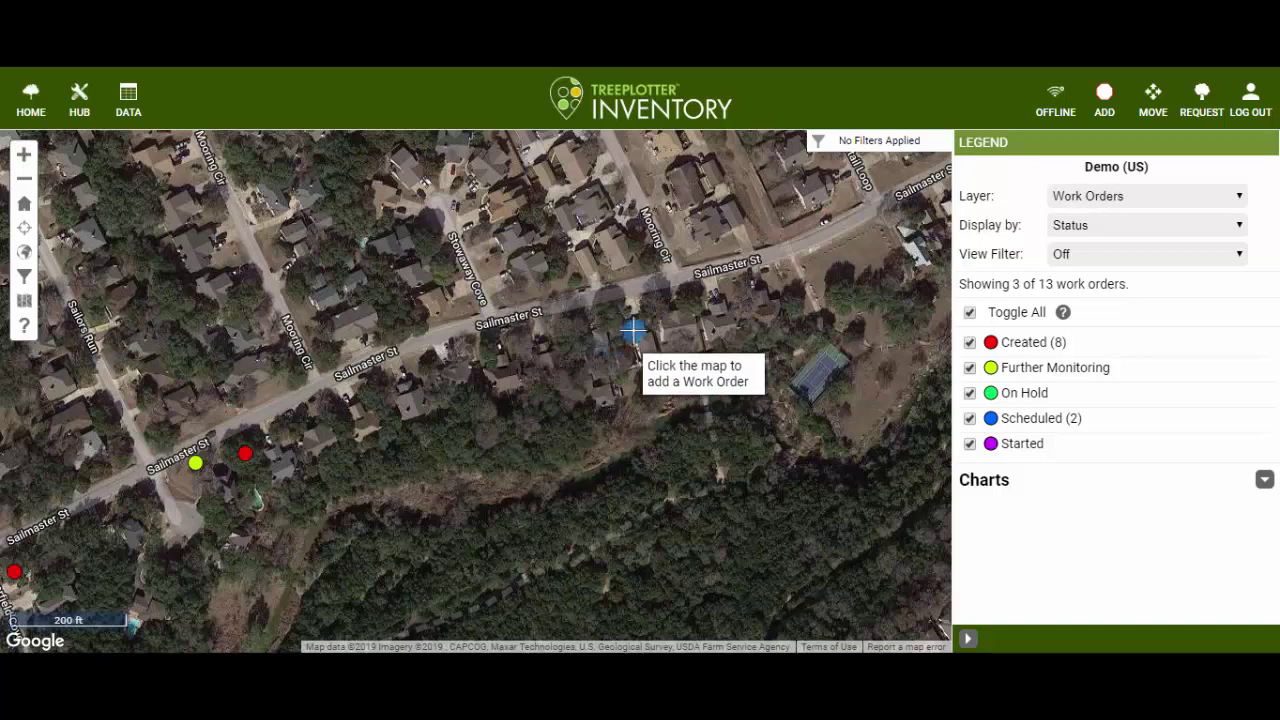
left_click(655, 301)
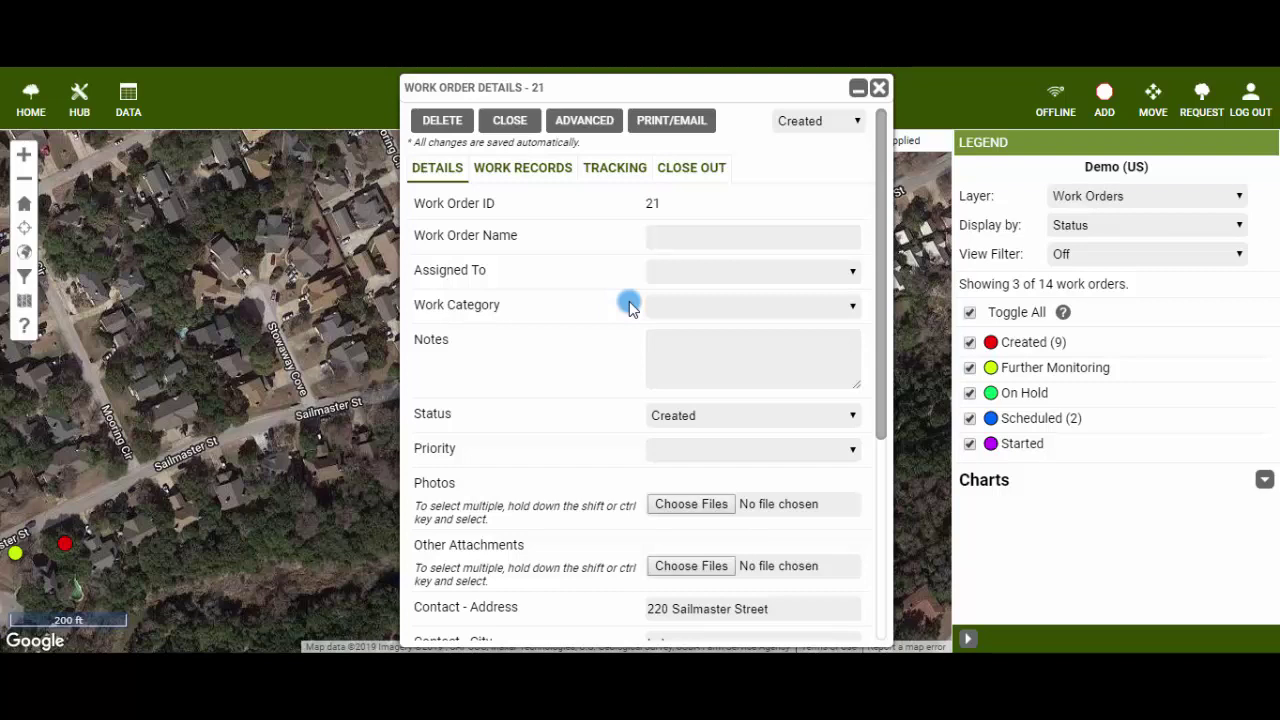
- Name work order 21 after the resident's fallen tree and assign it to Inspector ABC
left_click(674, 238)
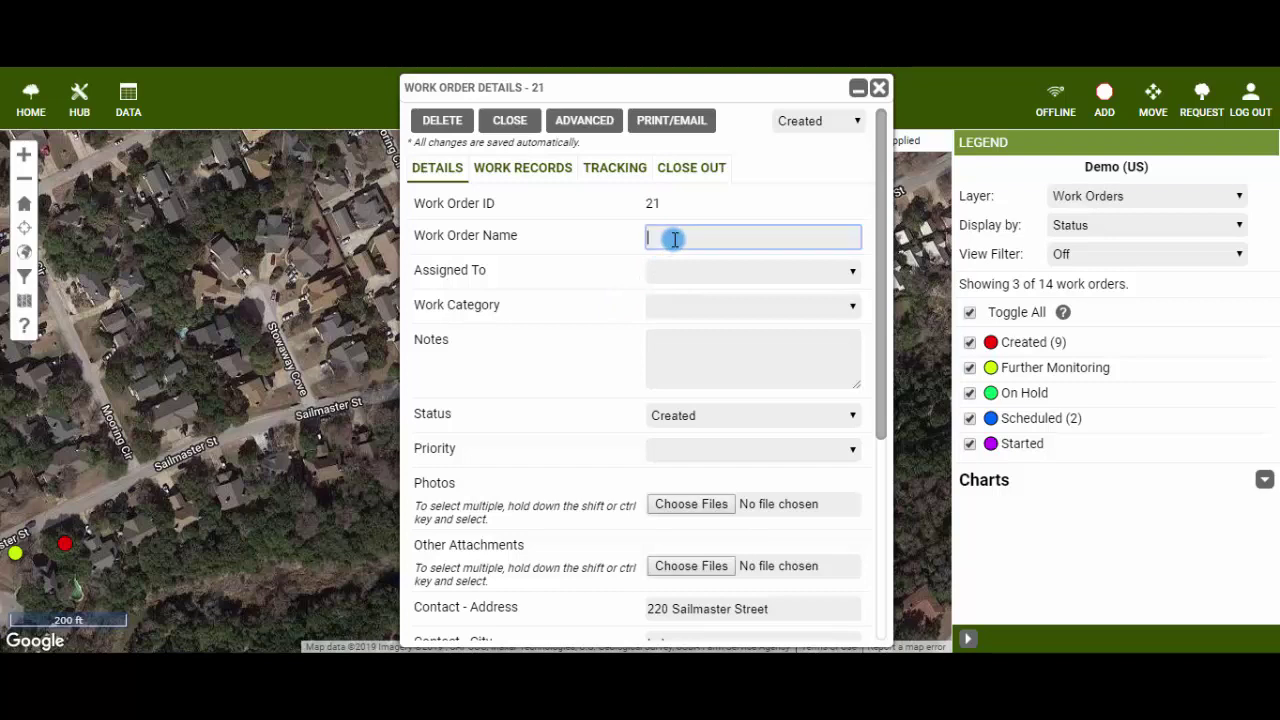
type("John Smith's fallen tree")
left_click(680, 272)
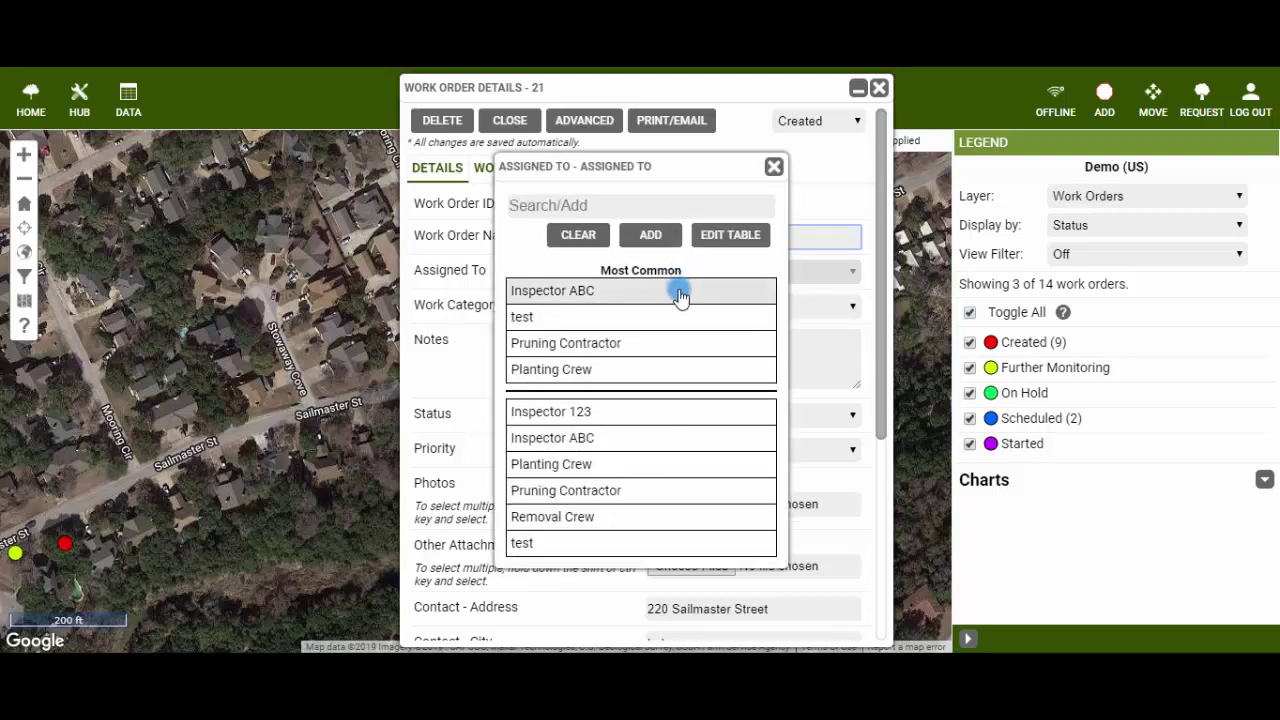
left_click(678, 290)
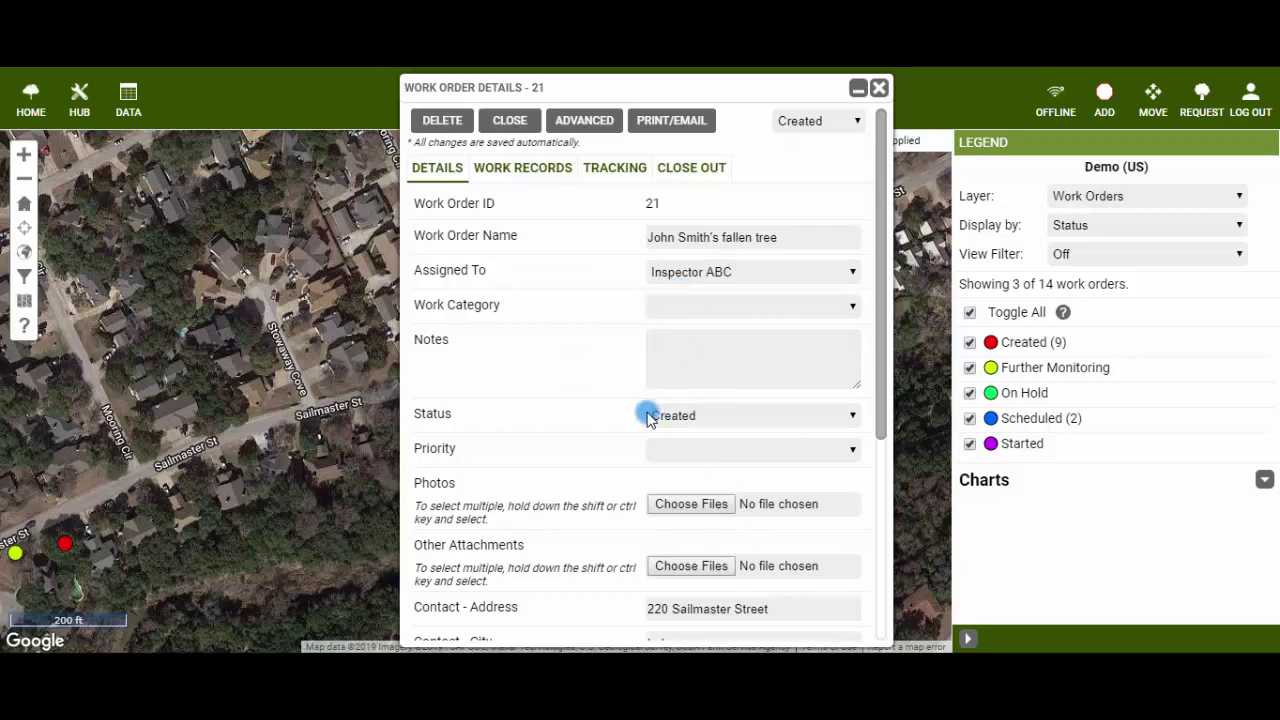
scroll(610, 420, "down", 3)
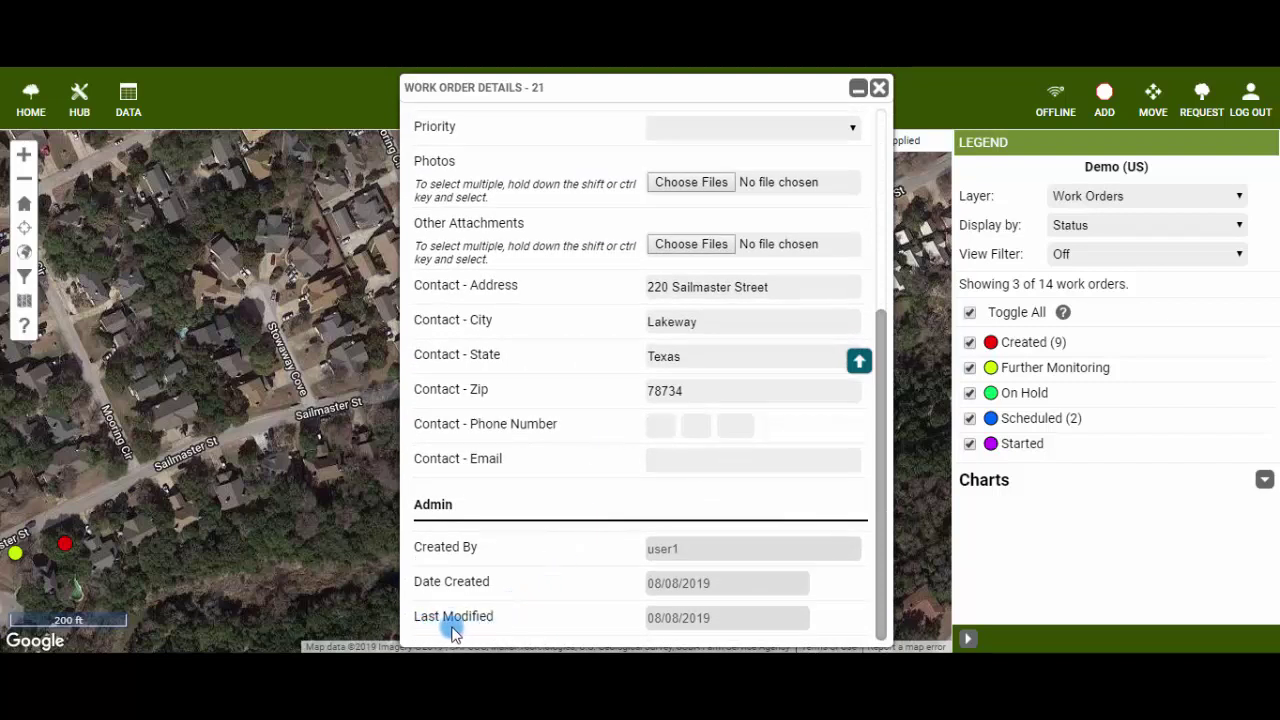
scroll(577, 537, "up", 3)
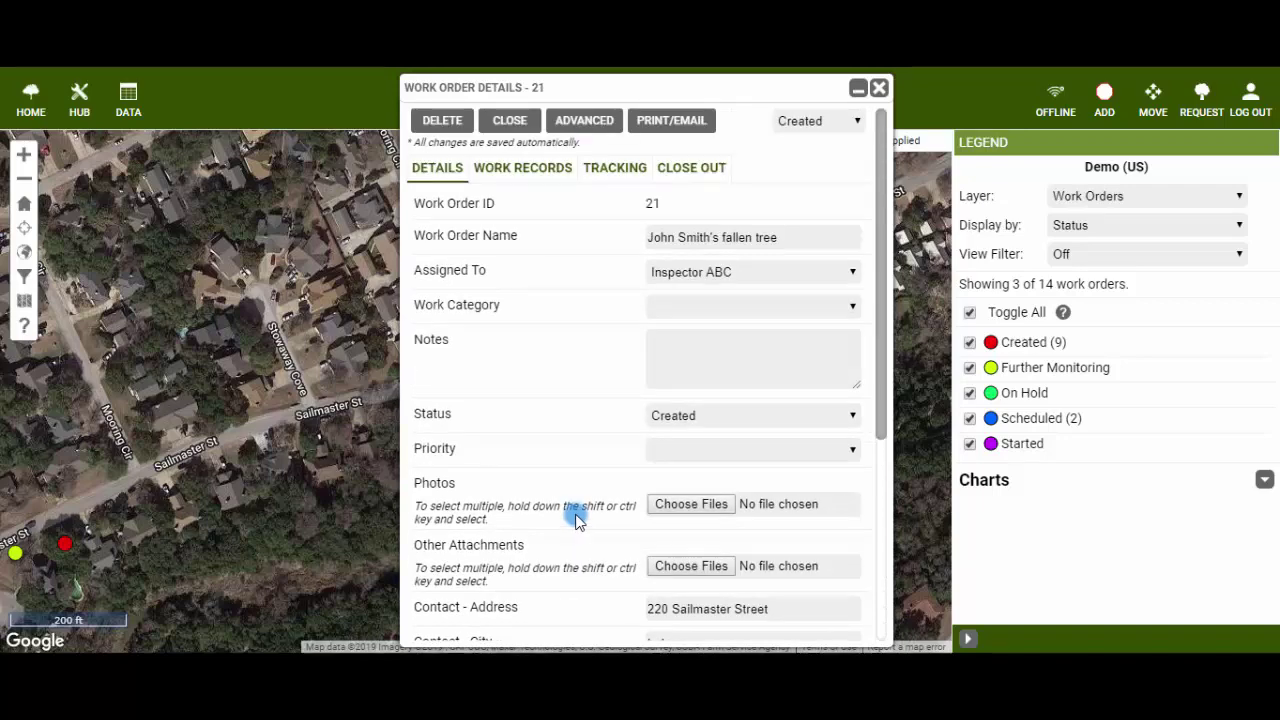
- Add work record 417 by linking American elm tree 2453 via a map point
left_click(558, 178)
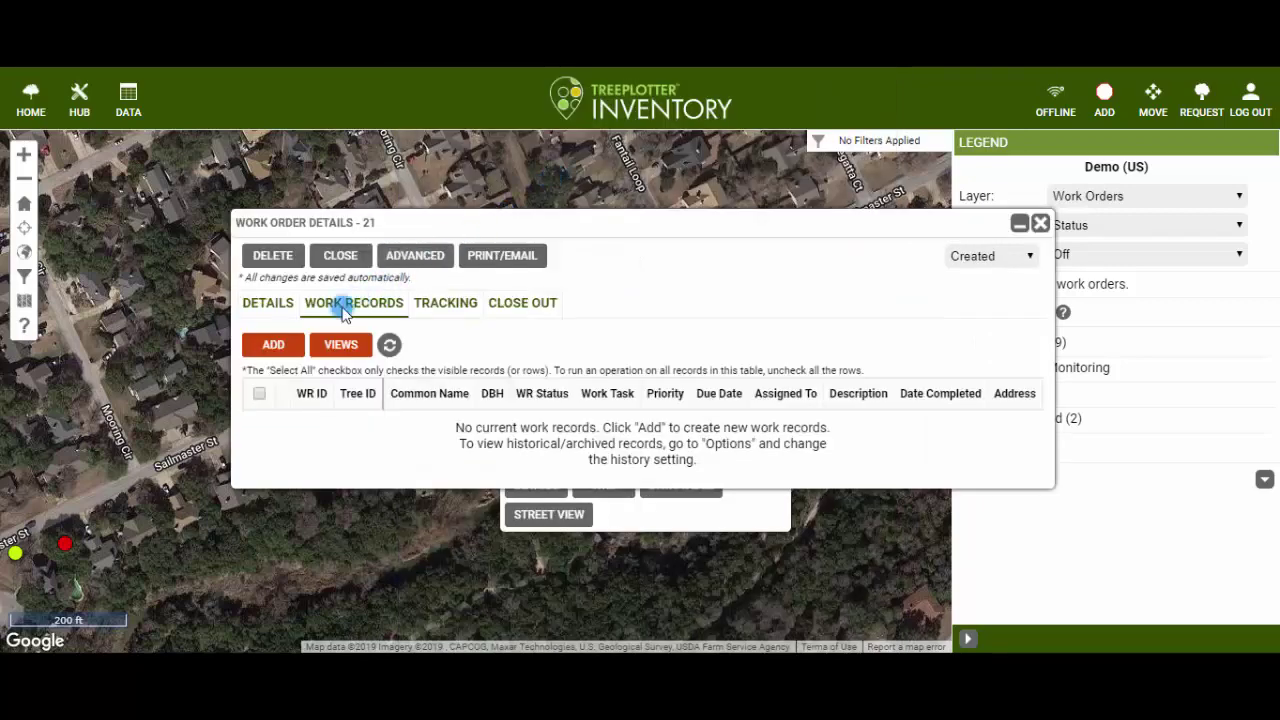
left_click(273, 345)
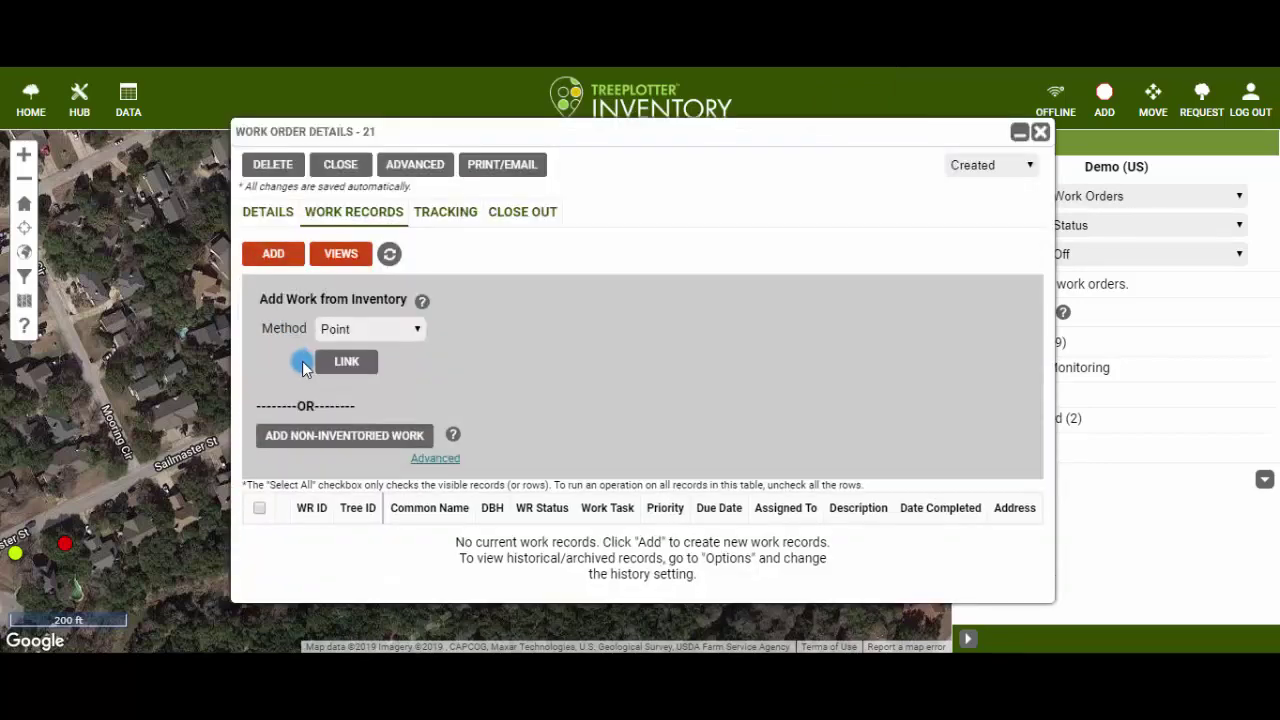
left_click(336, 374)
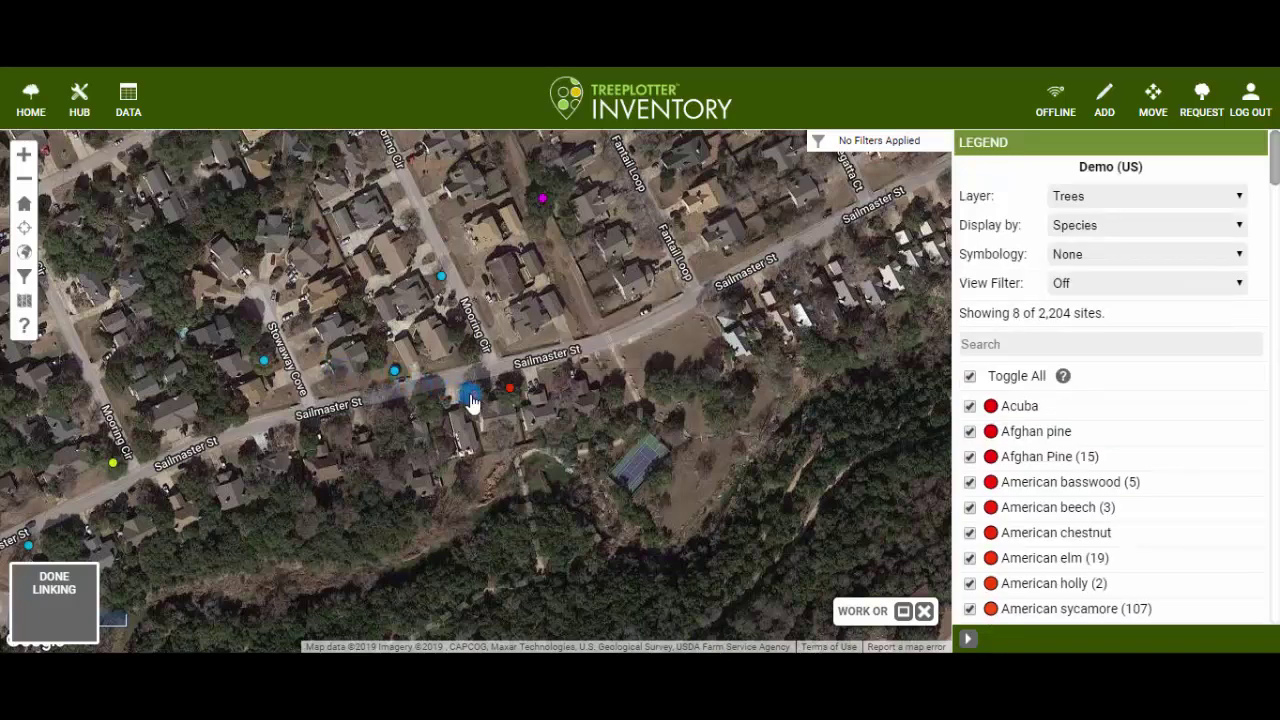
left_click(471, 398)
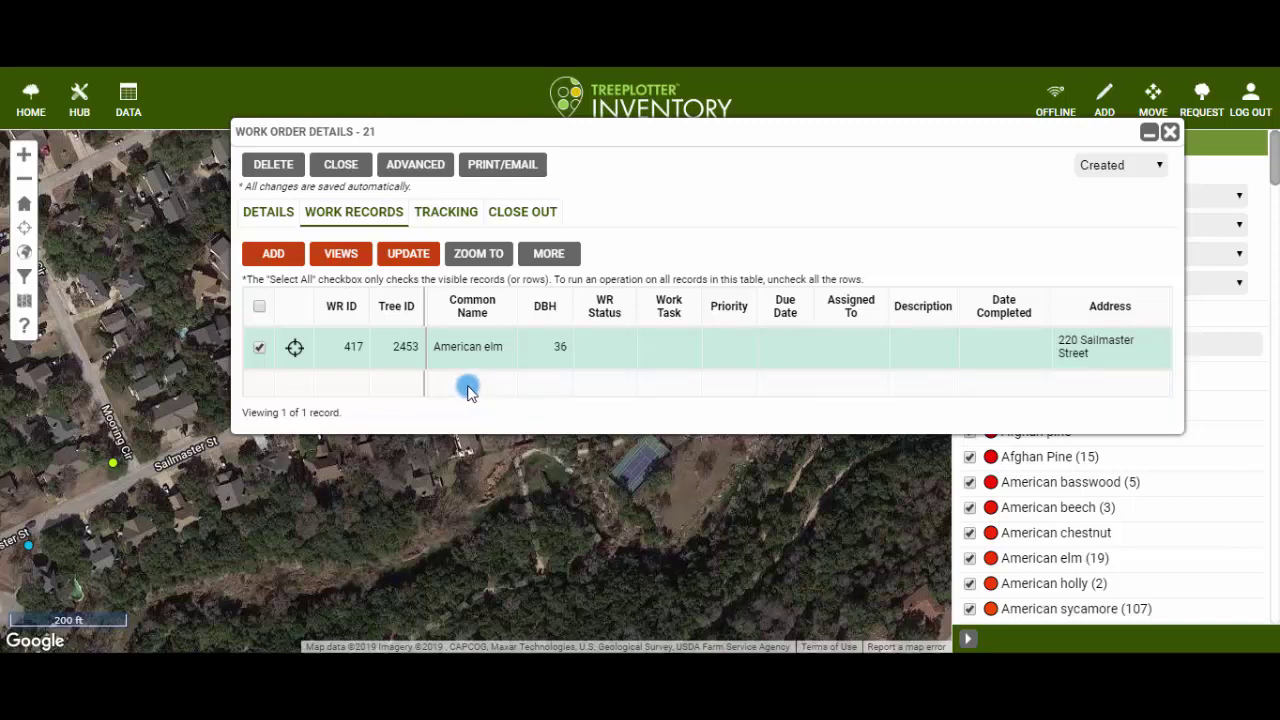
- Change work record 417's WR Status to Not Completed
left_click(610, 356)
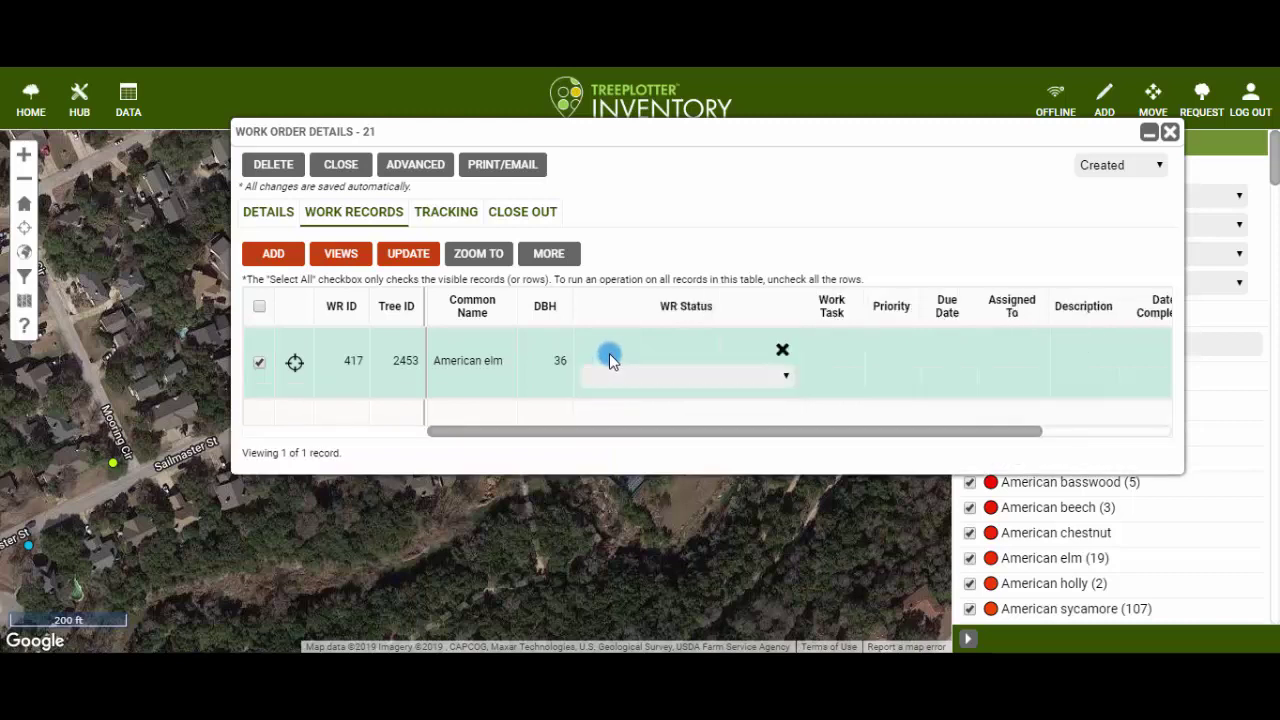
left_click(785, 377)
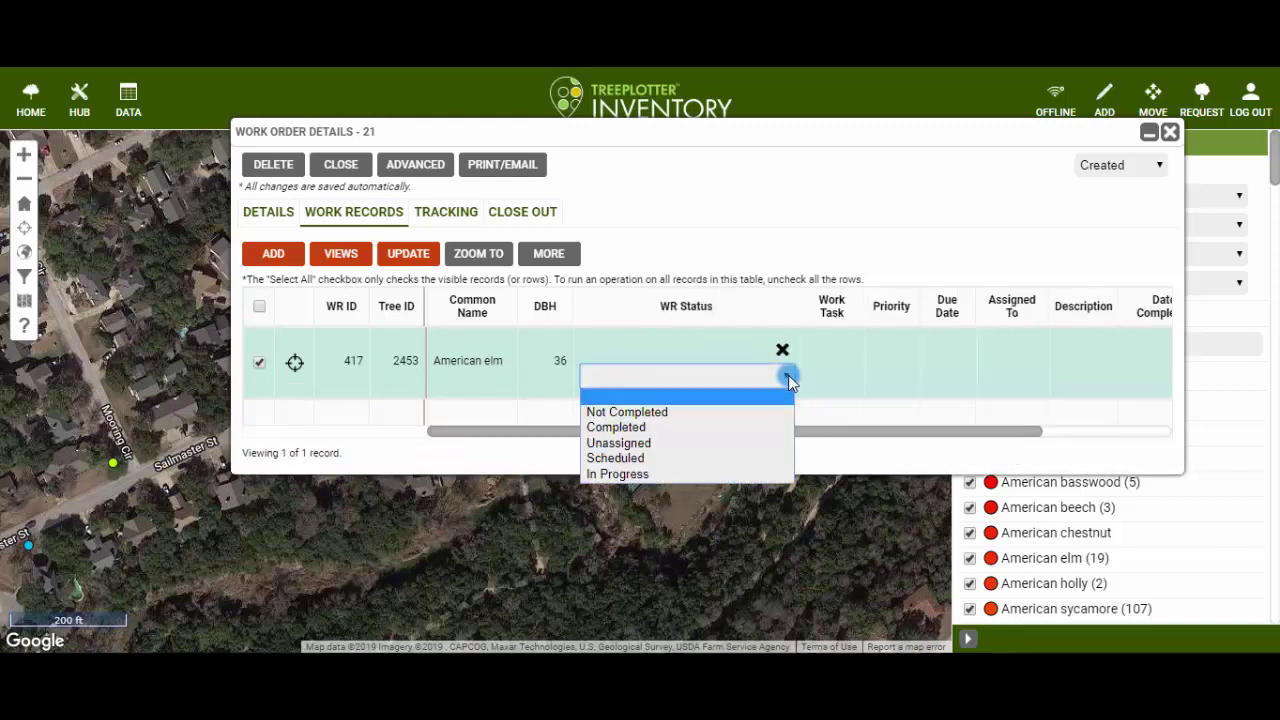
left_click(766, 411)
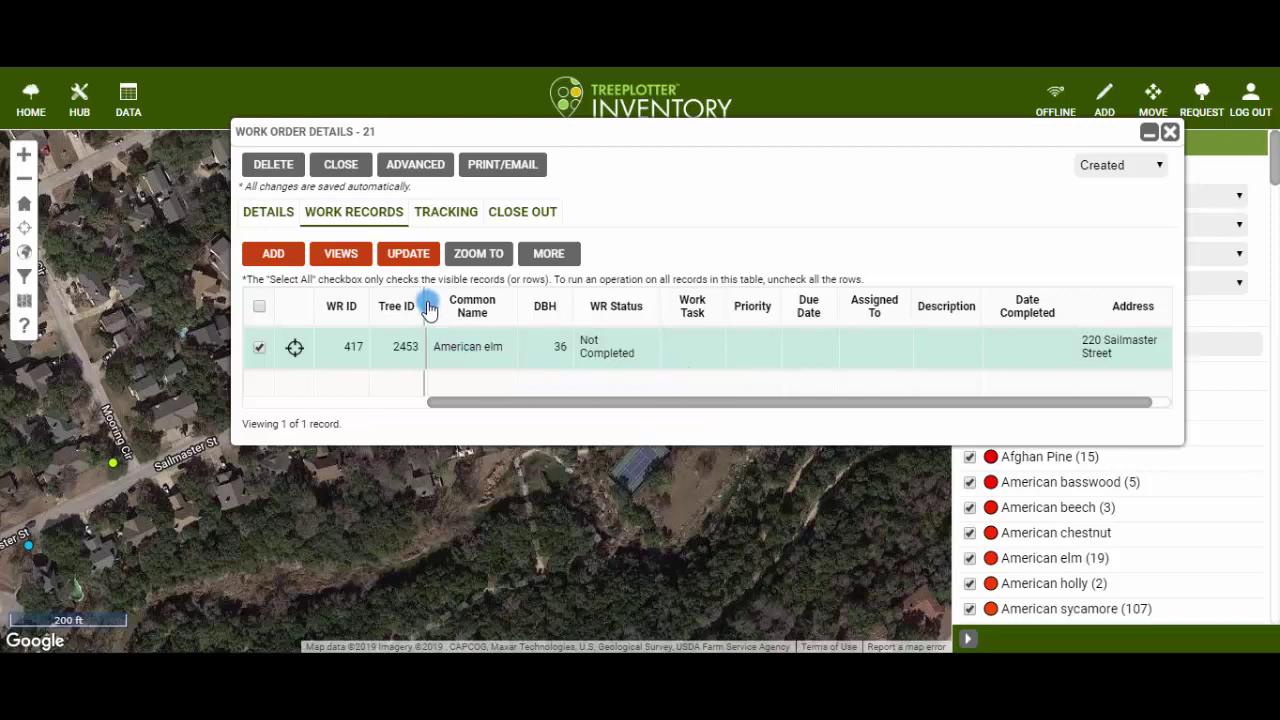
- Bring up Mass Update Work Records for work record 417, with all records reselected
left_click(418, 253)
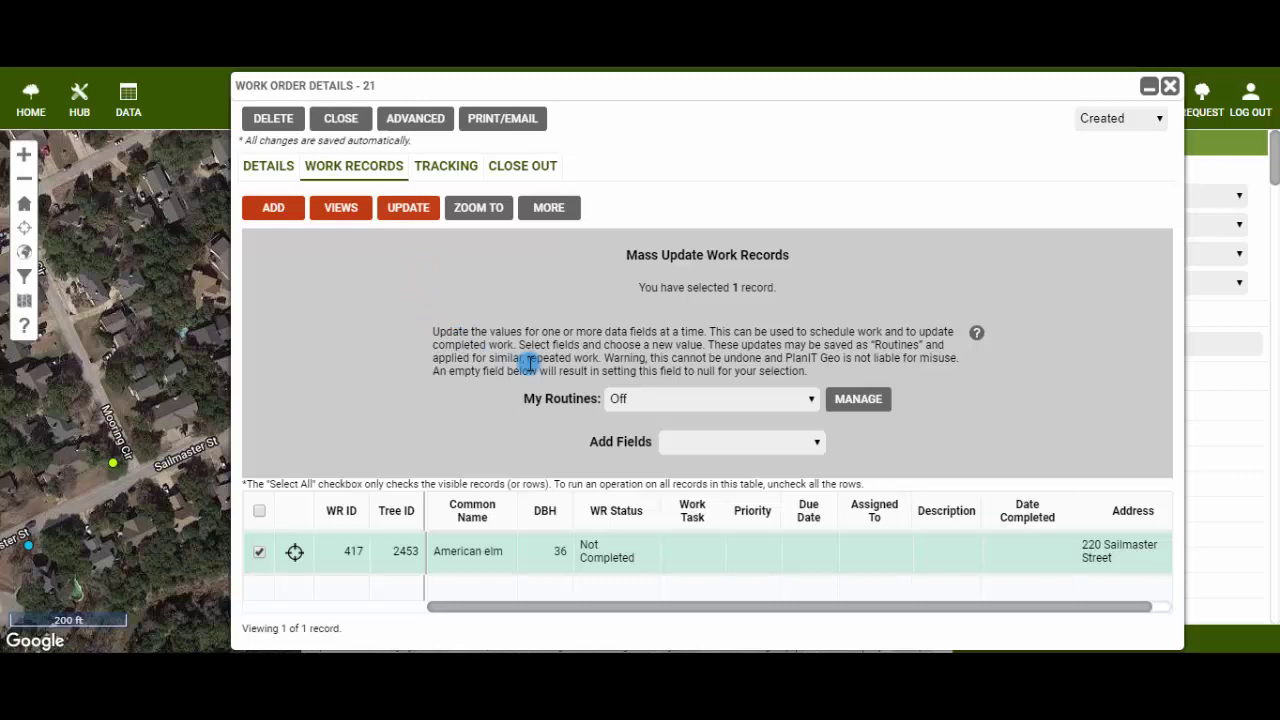
left_click(817, 442)
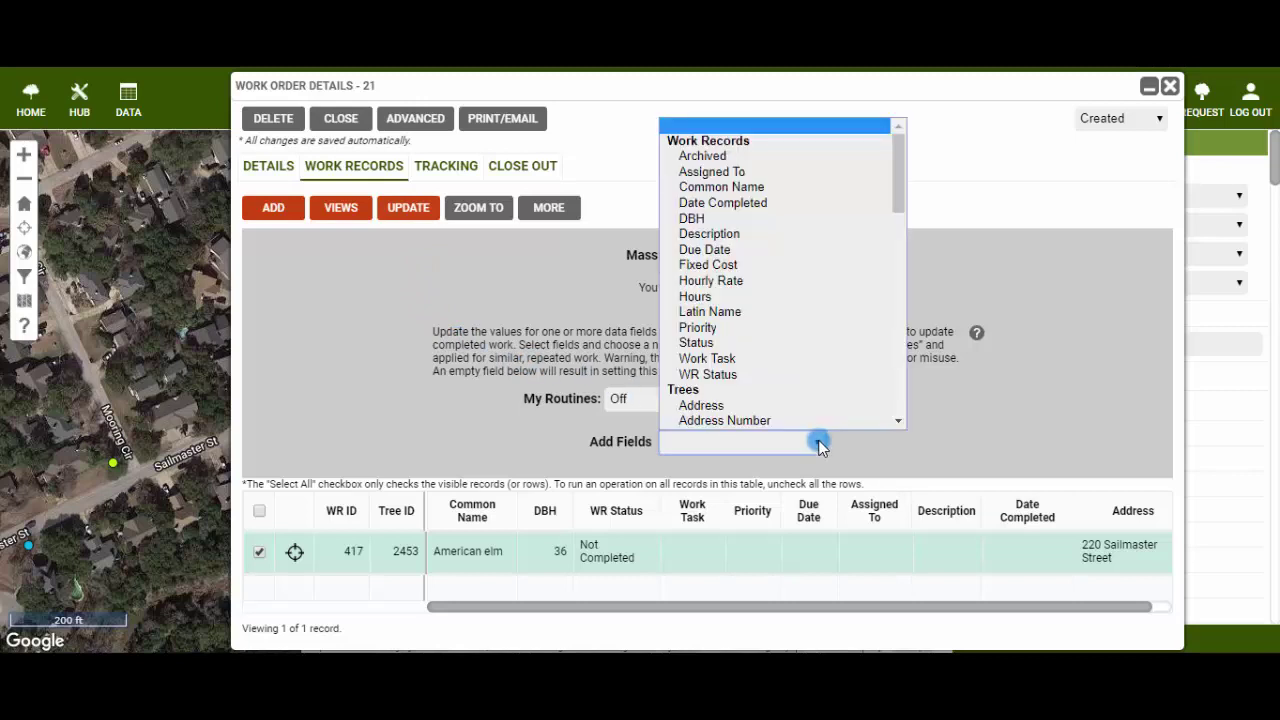
left_click(818, 444)
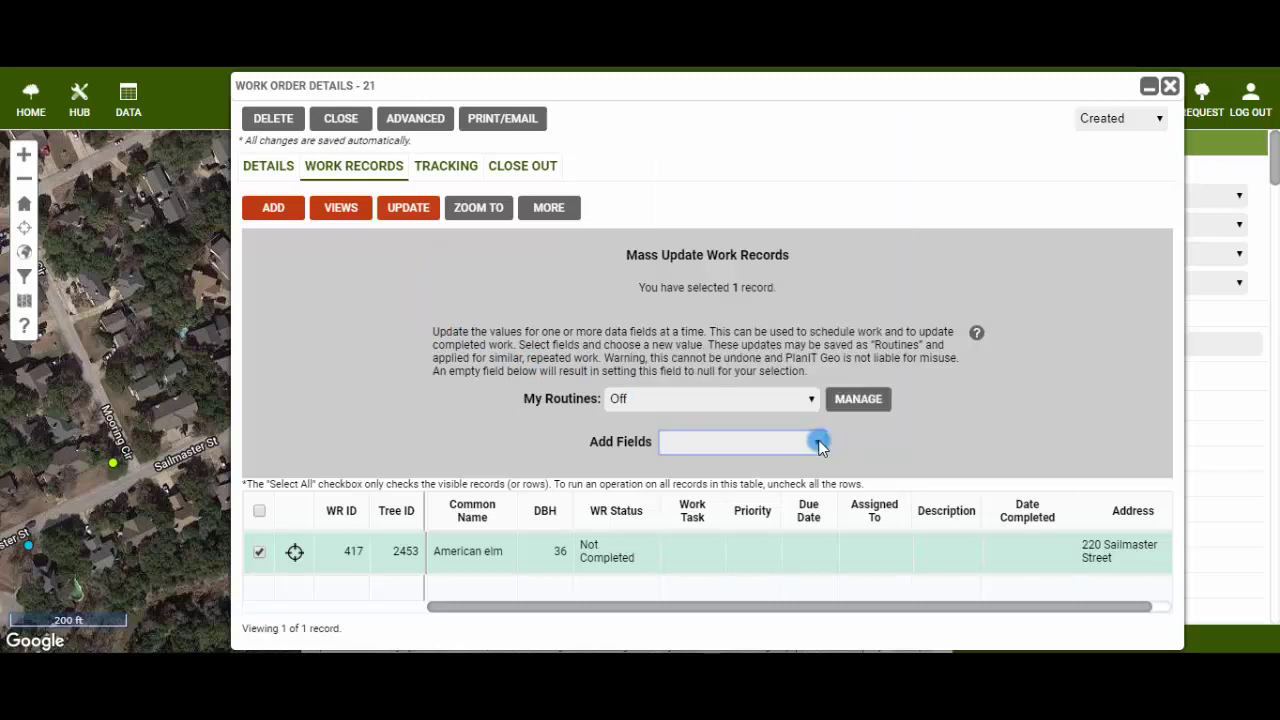
left_click(259, 512)
left_click(260, 514)
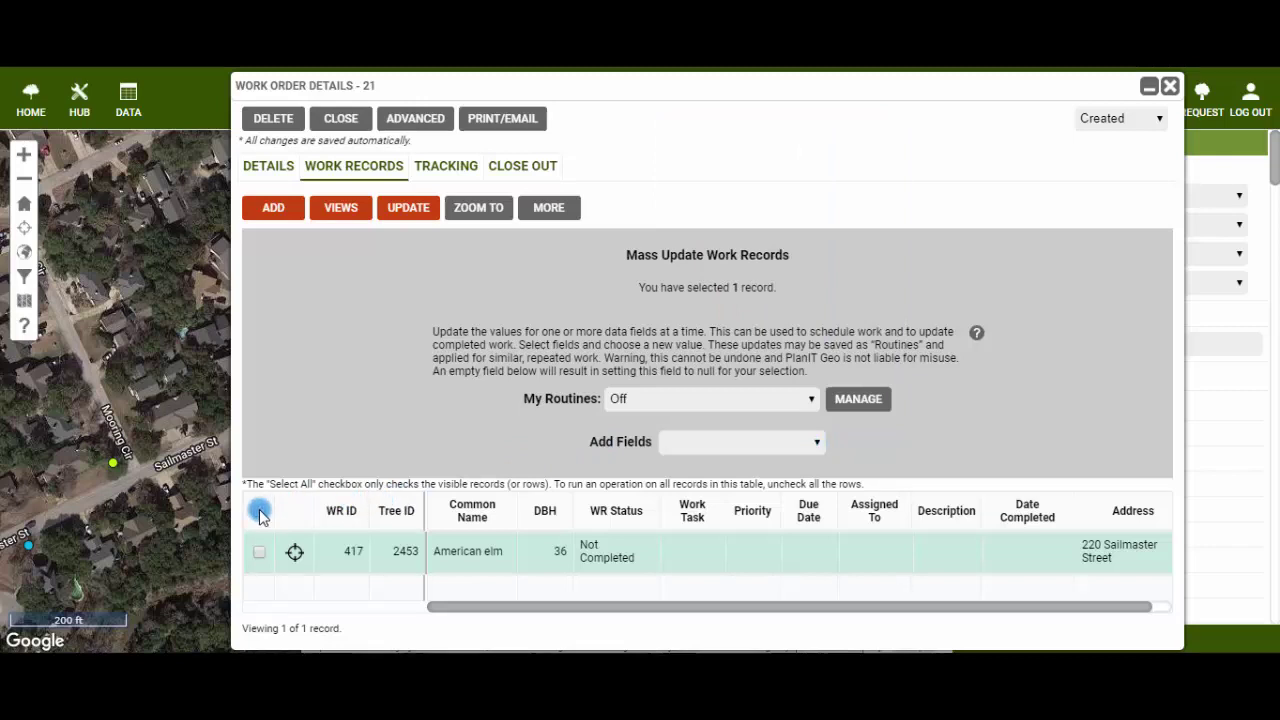
left_click(259, 513)
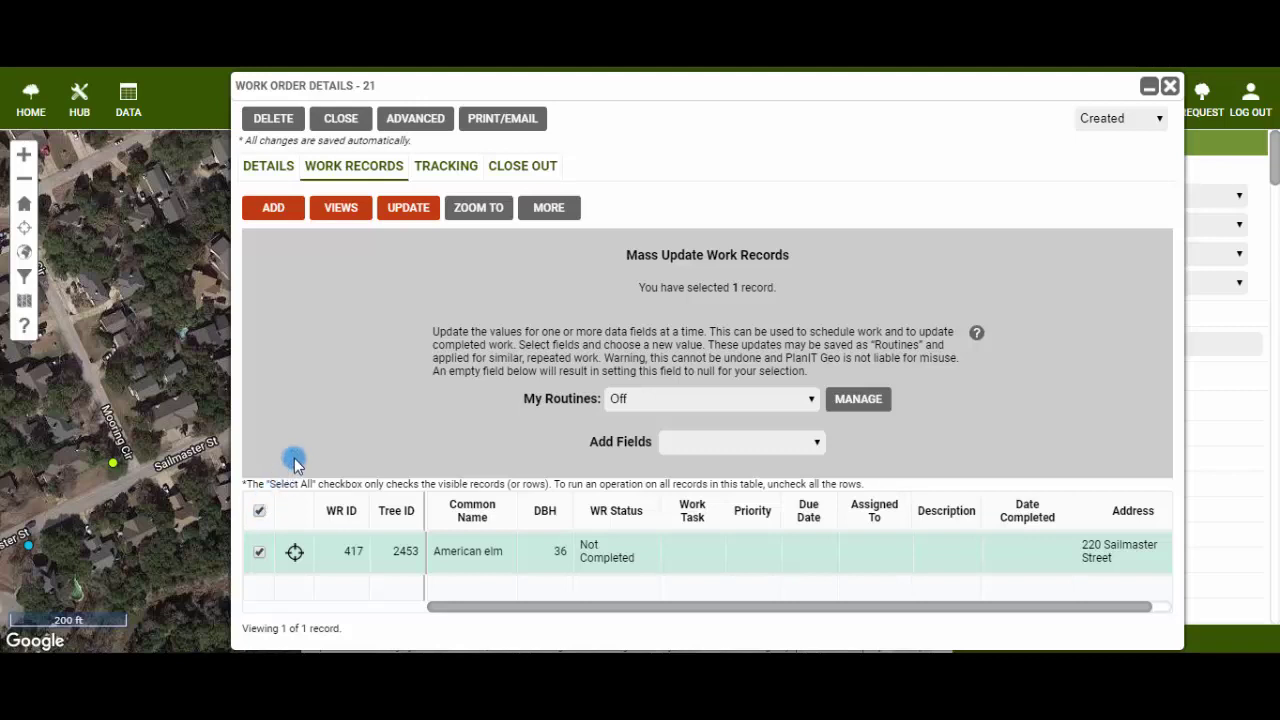
- Add the status note 'Emergency!' to the Inspector ABC entry in the tracking history
left_click(447, 170)
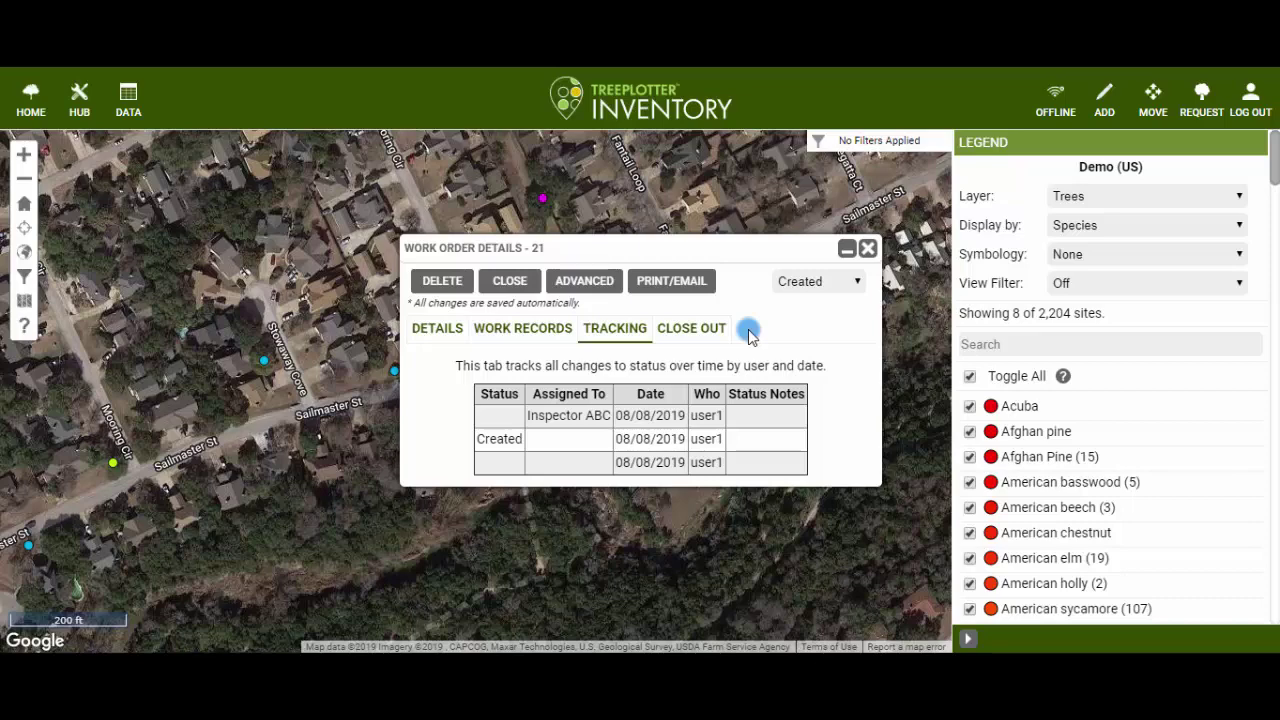
left_click(762, 418)
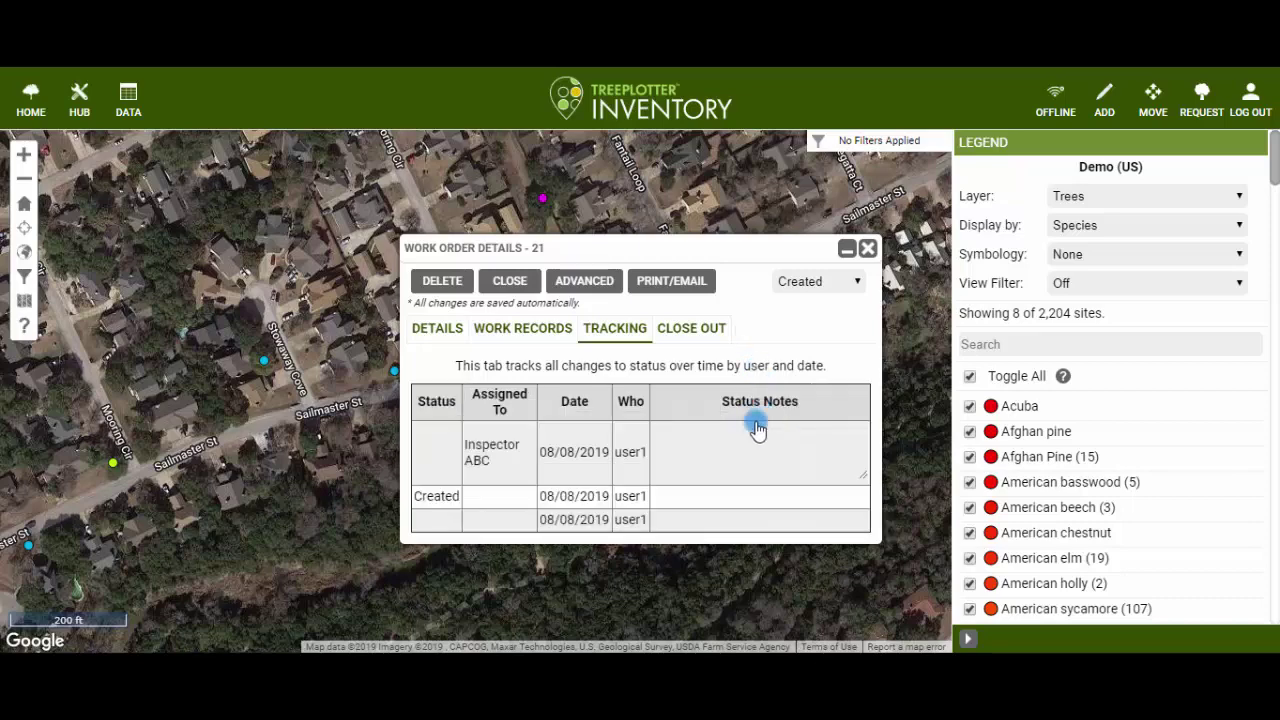
left_click(762, 433)
type("Emergency!")
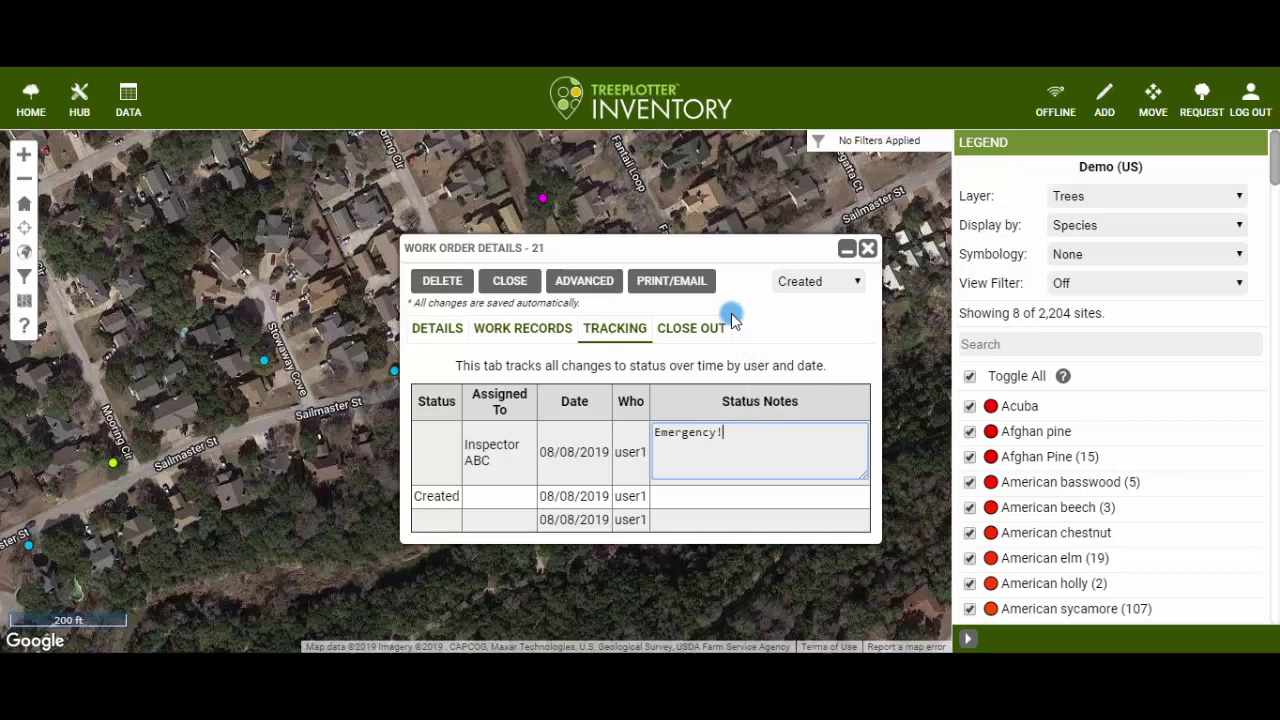
- Bring up work order 21's print/email options and enter a recipient e-mail address
left_click(700, 283)
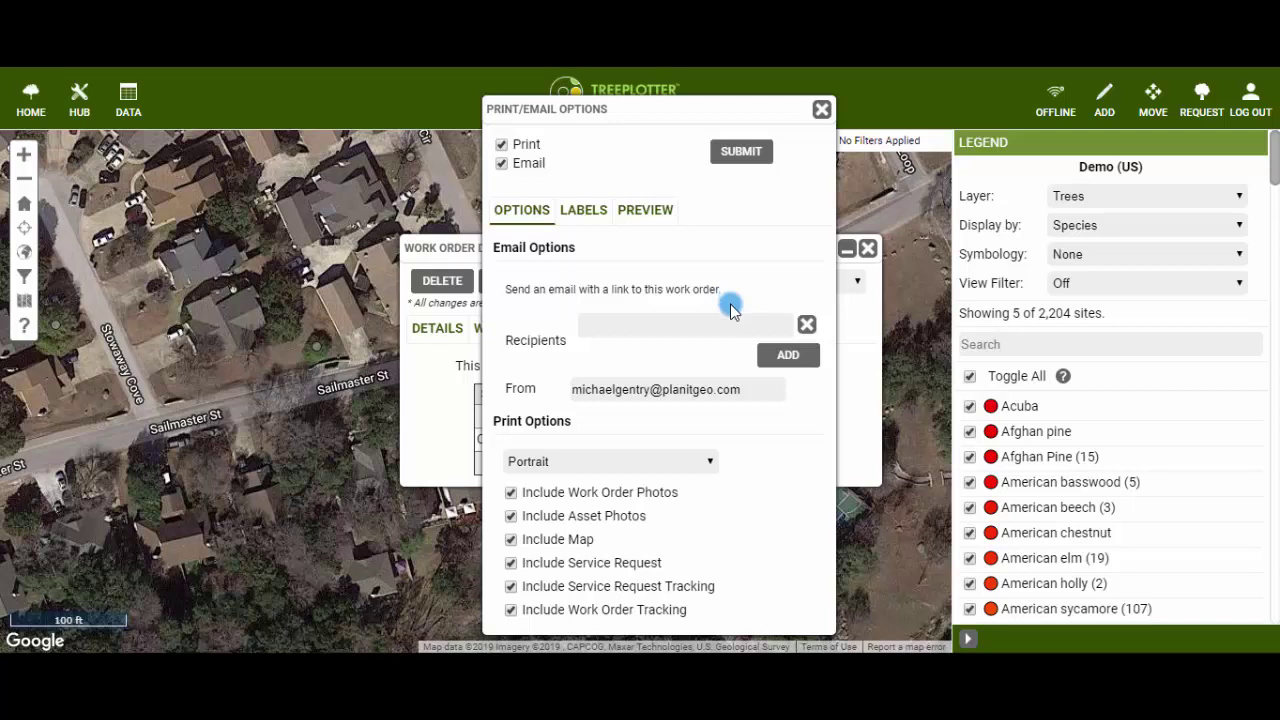
left_click(732, 322)
type("test")
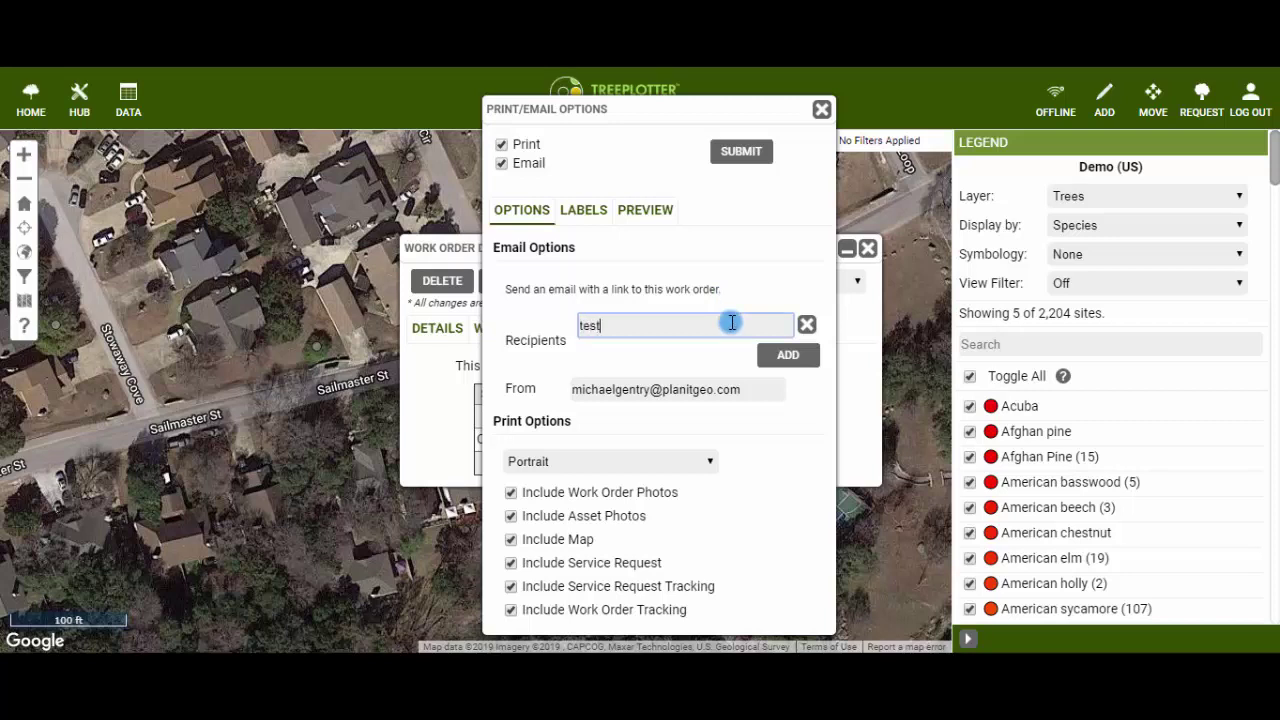
type("@gmail.com")
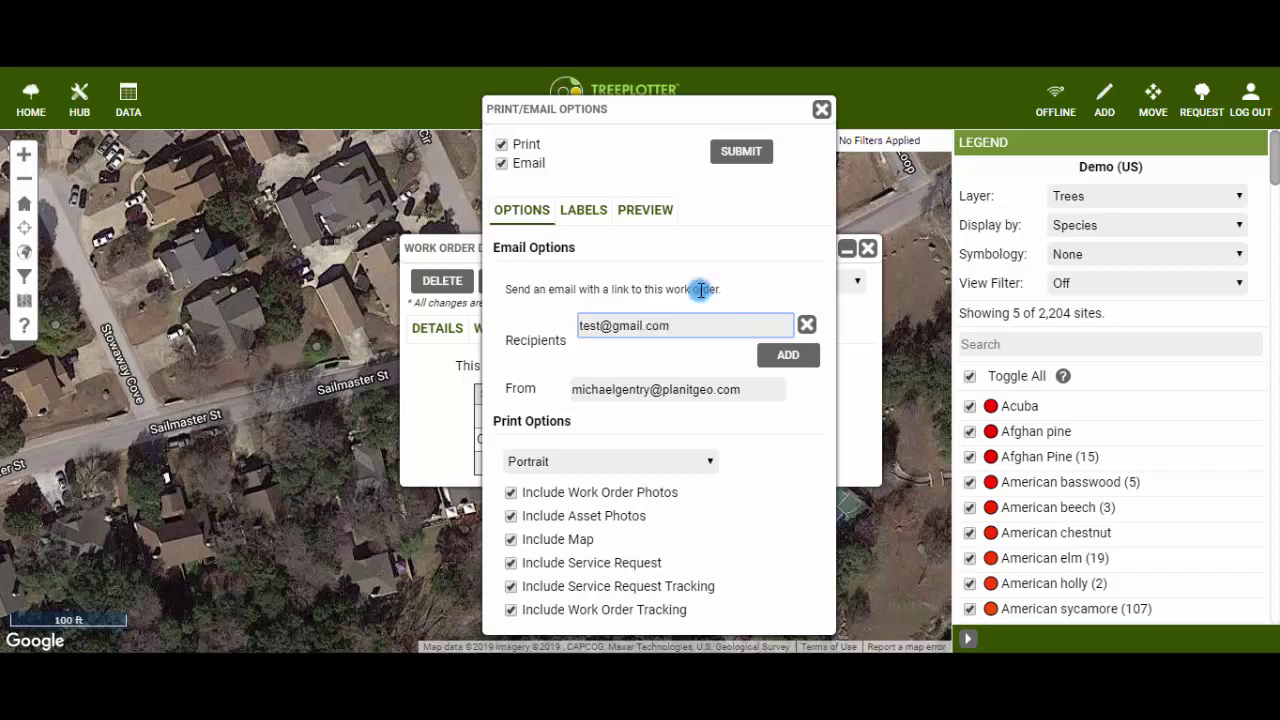
- Keep Tree ID as the map label field and submit the print/email request
left_click(588, 222)
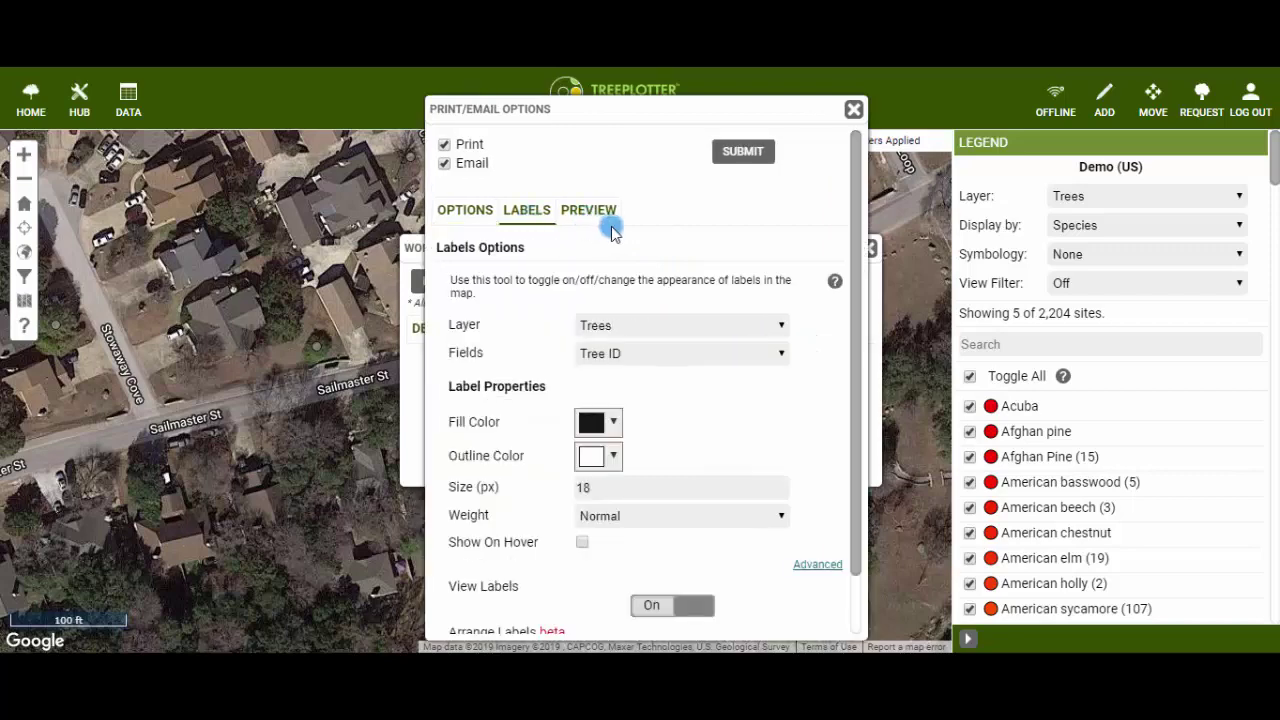
left_click(781, 354)
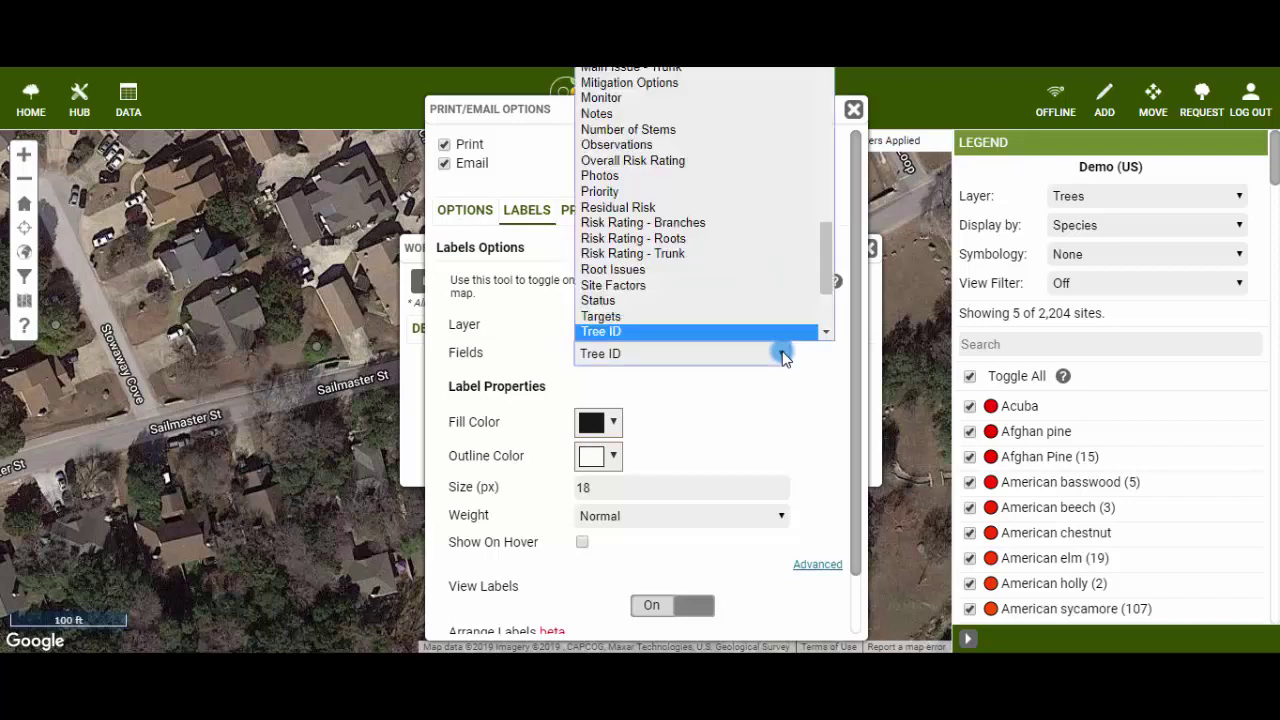
left_click(781, 354)
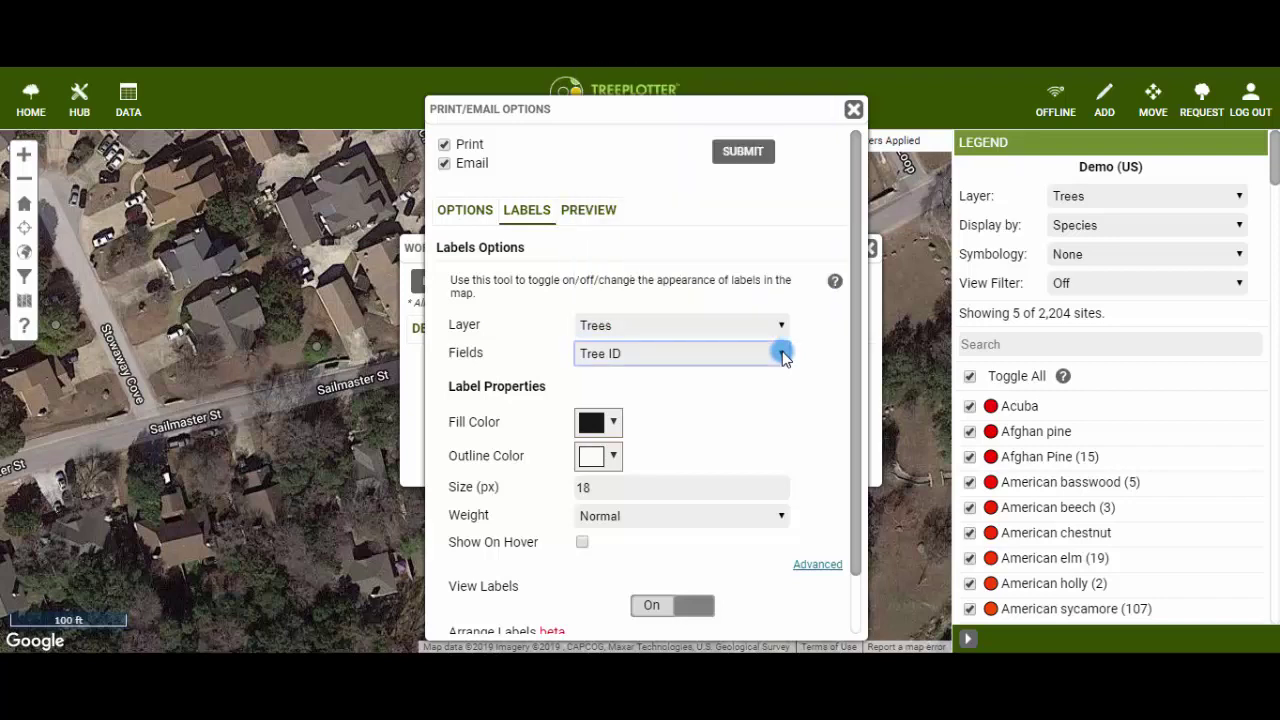
left_click(765, 162)
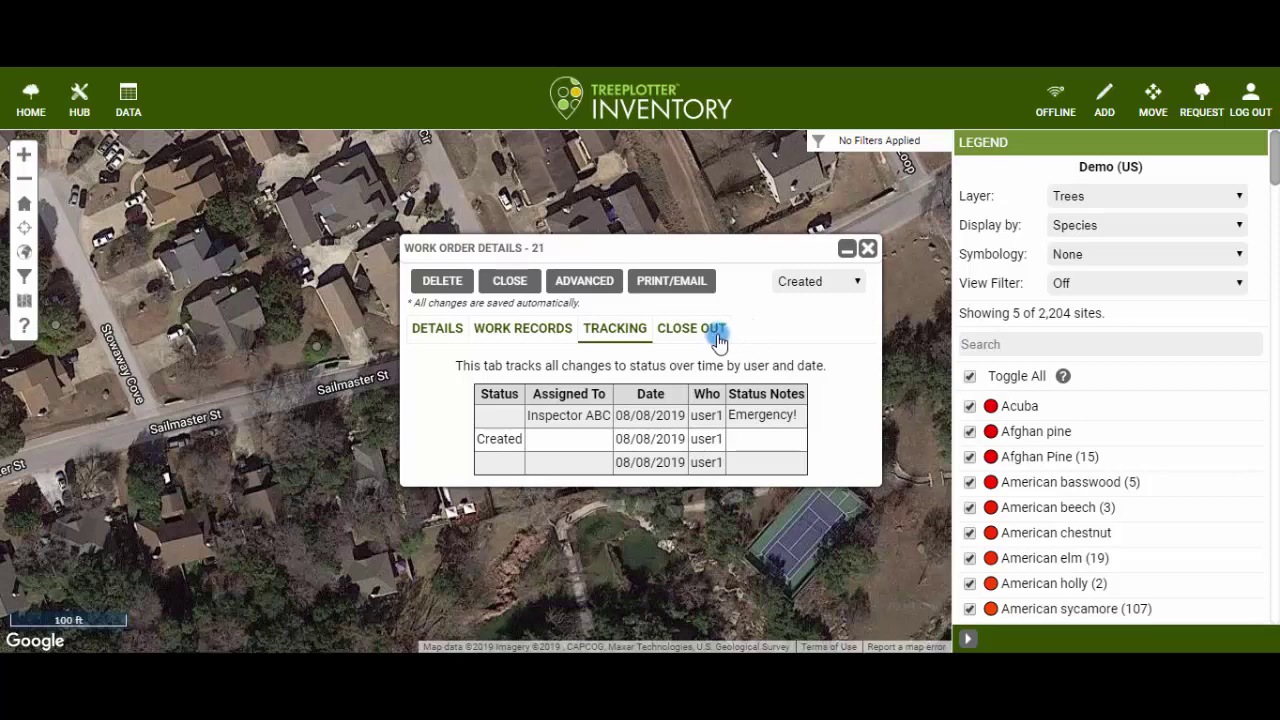
- Set the close-out to mark work order 21 Completed with Send E-Mail, showing the e-mail fields
left_click(717, 336)
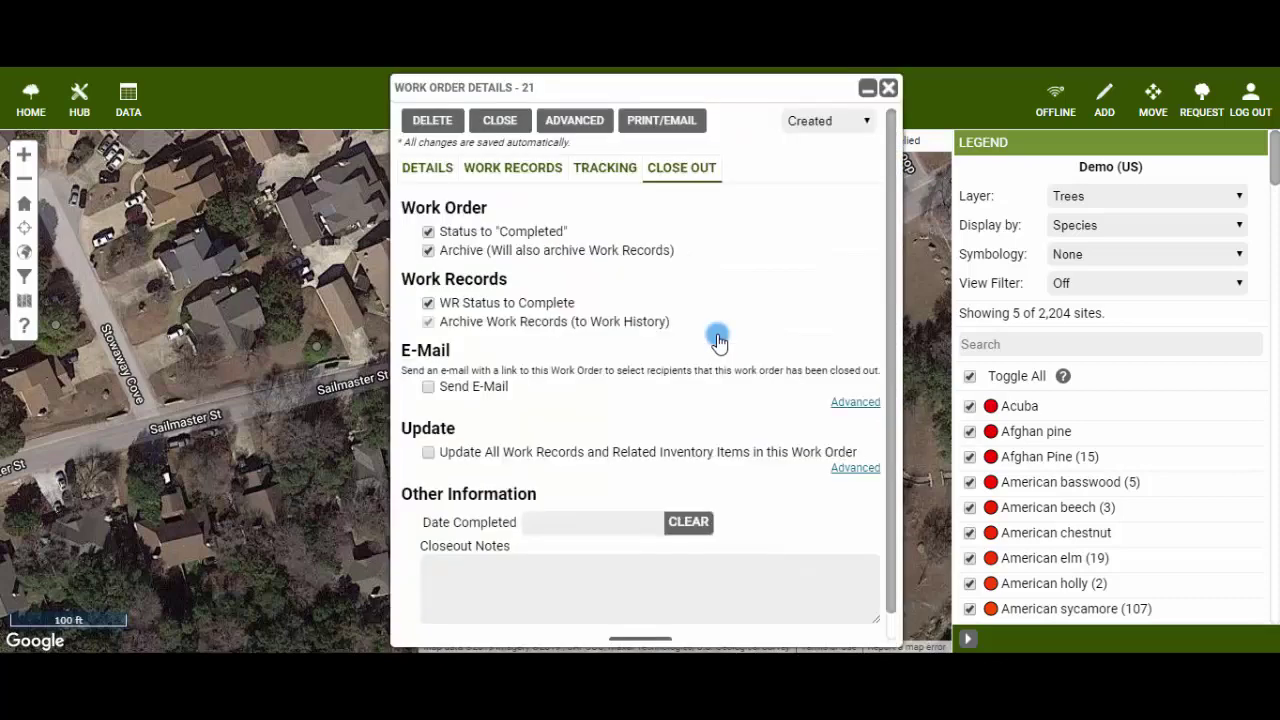
left_click(430, 232)
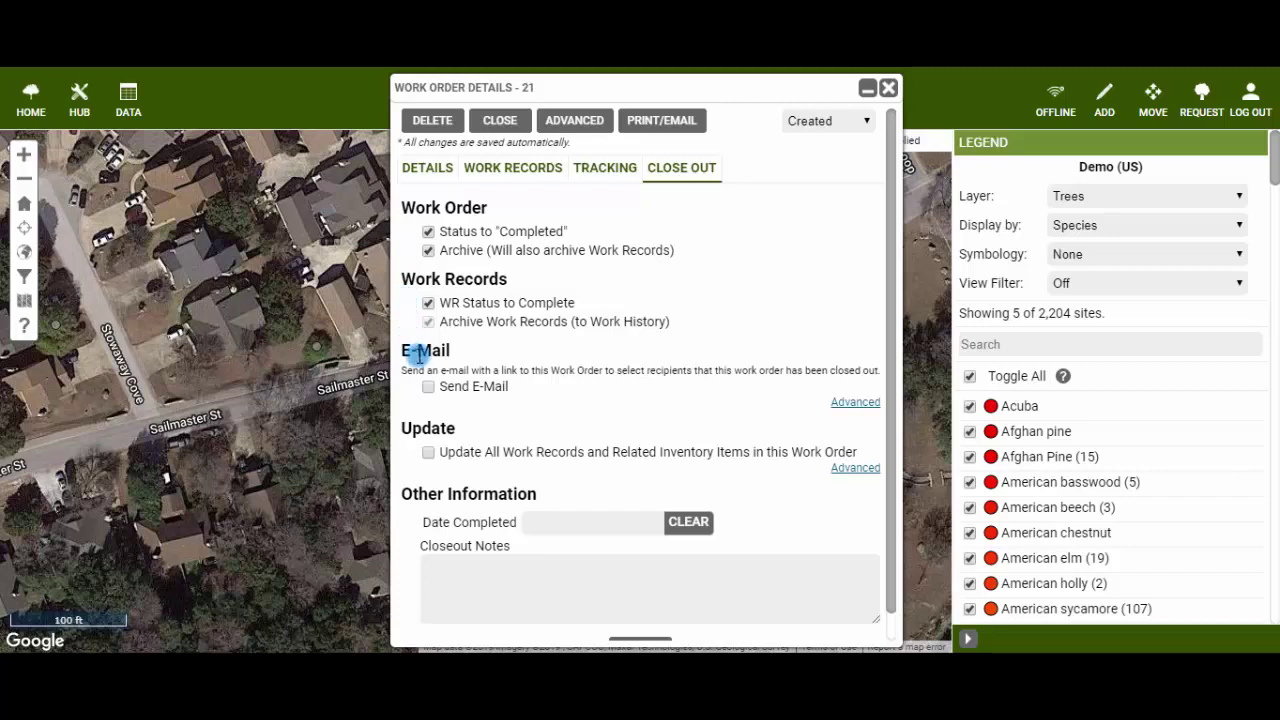
left_click(428, 386)
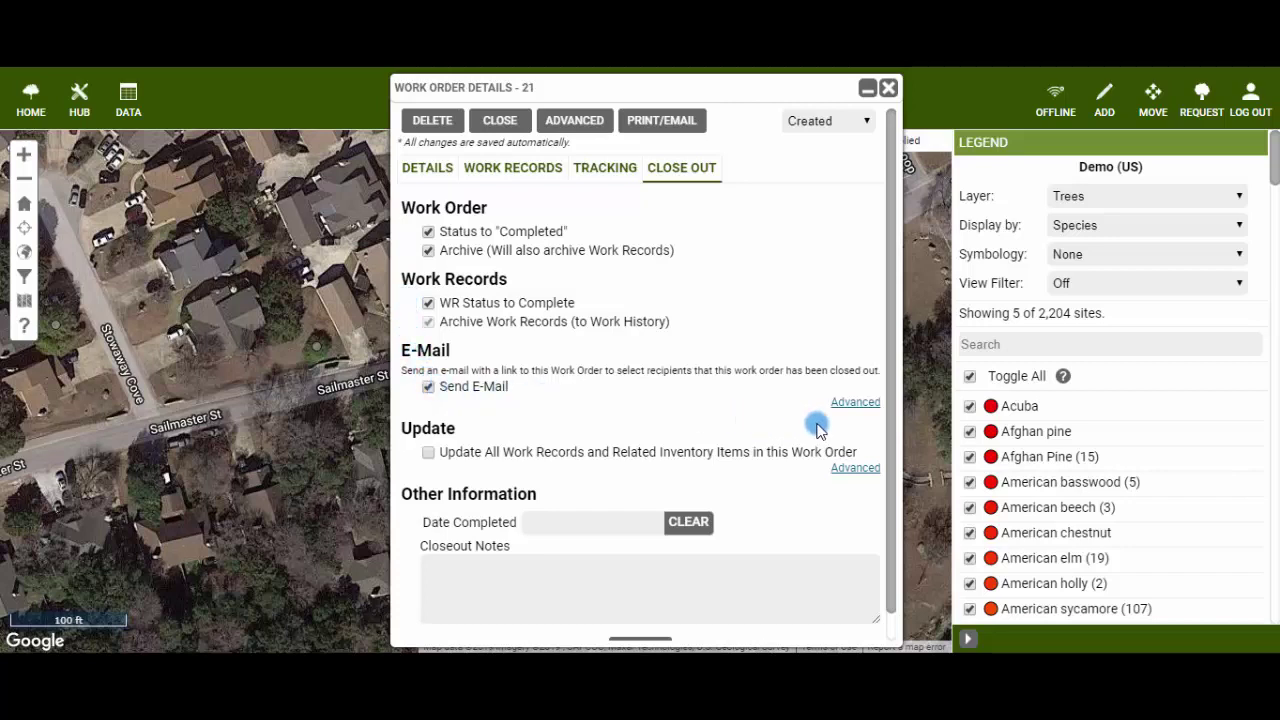
left_click(848, 404)
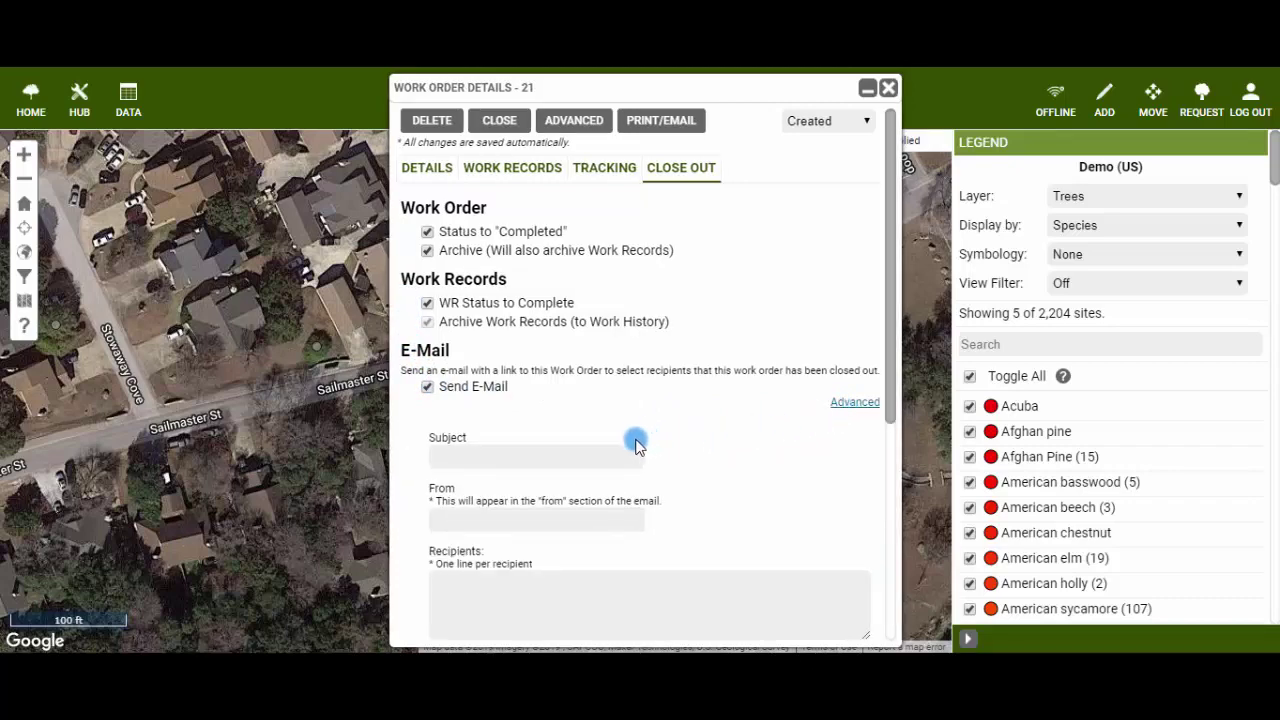
- Set Date Completed to 08/08/2019, paste the closeout note, and submit the close-out
scroll(636, 443, "down", 4)
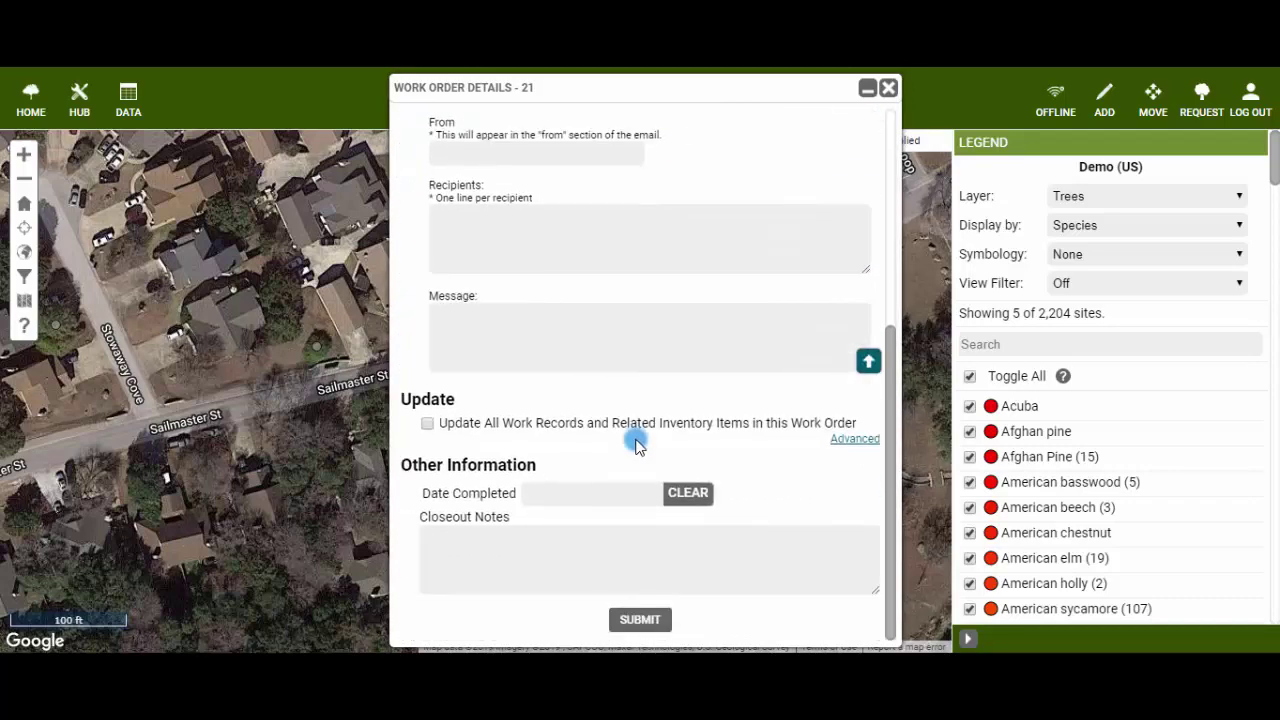
left_click(629, 490)
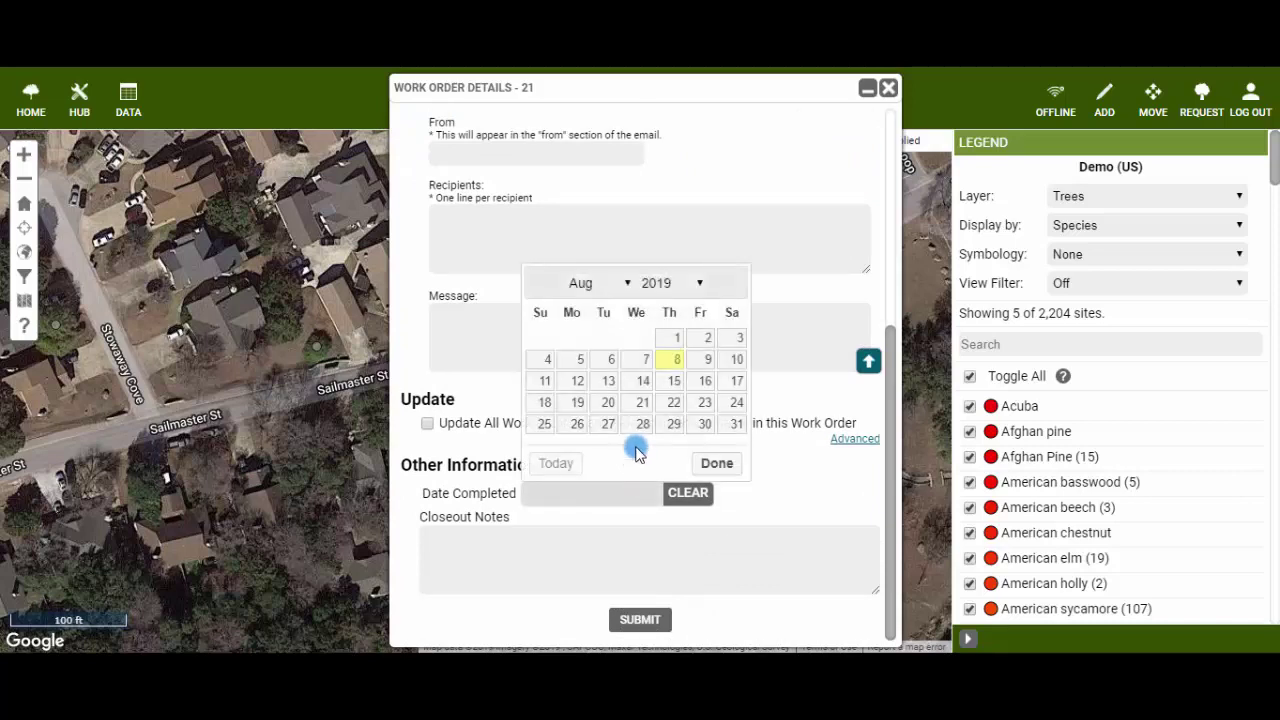
left_click(672, 358)
left_click(600, 543)
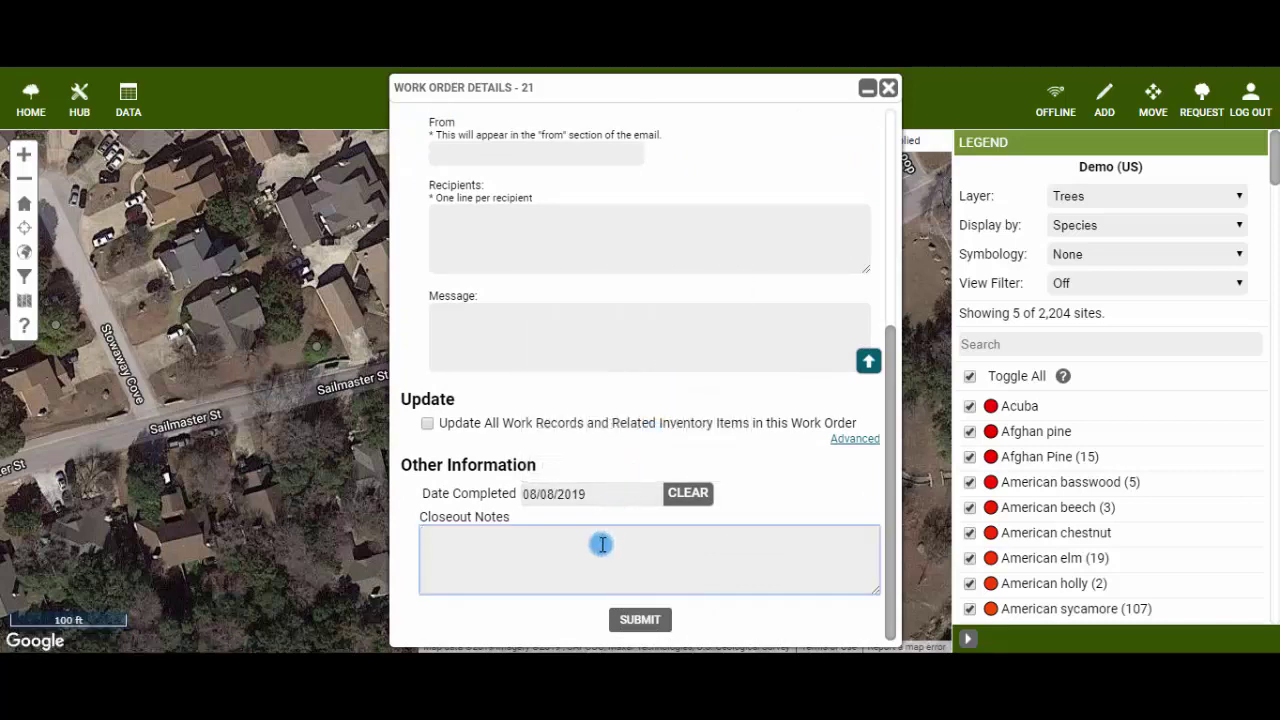
type("Work completed and payment processed. Closing out work order.")
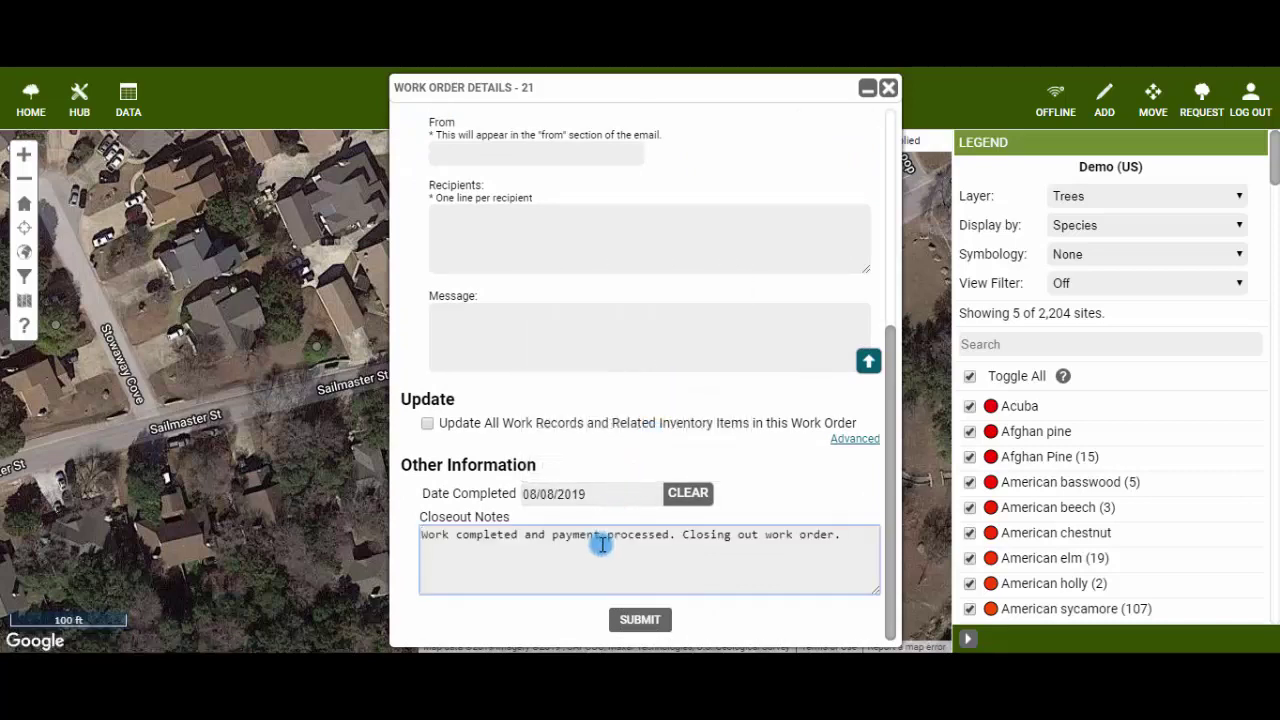
left_click(619, 626)
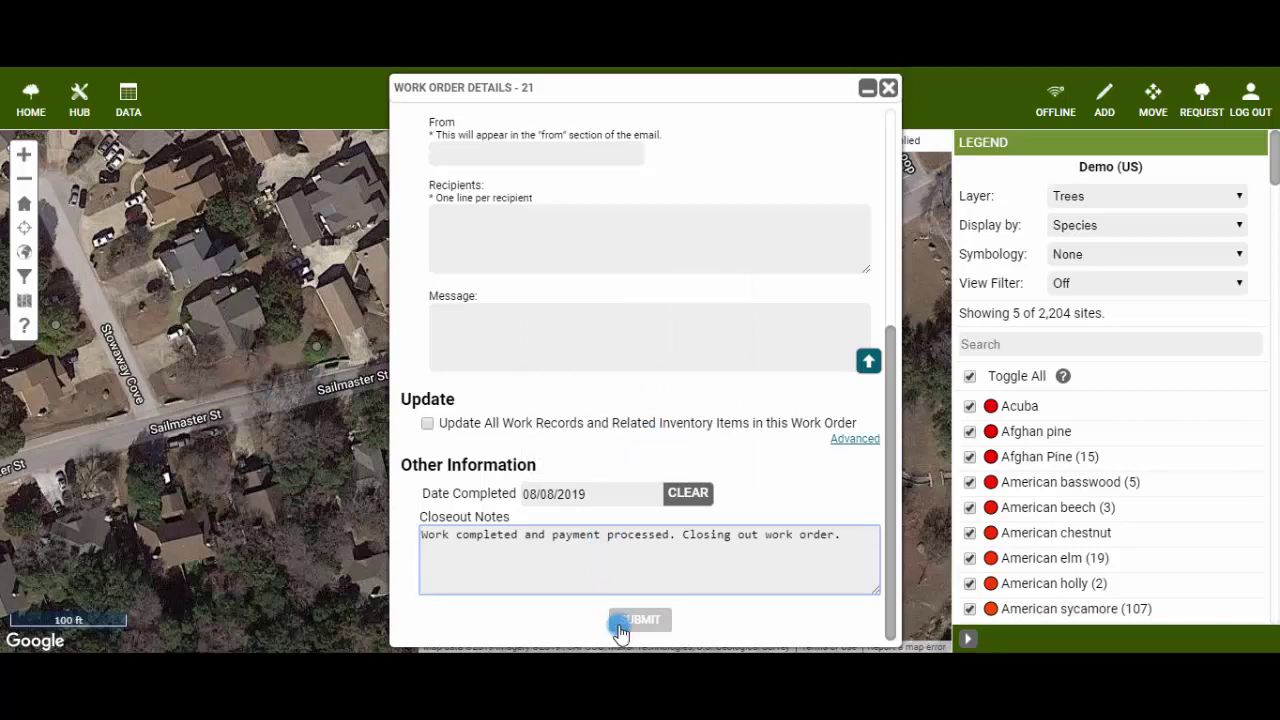